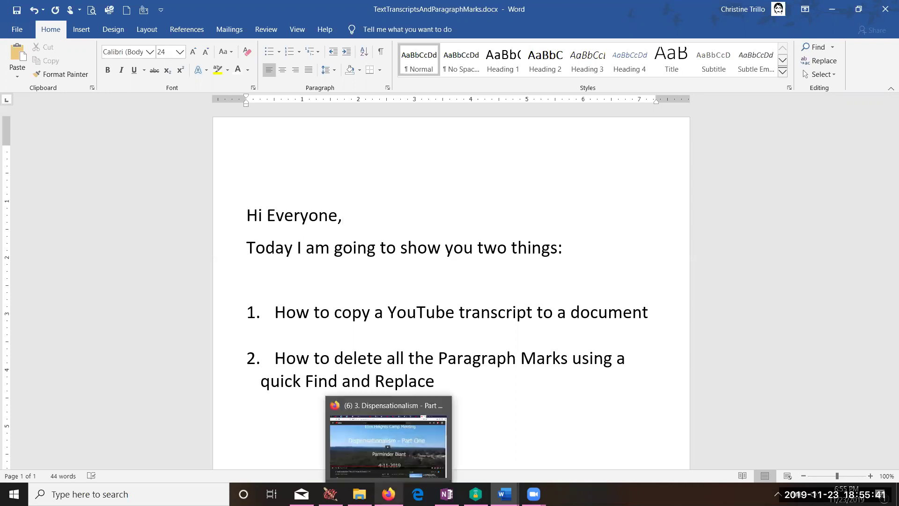
Switch to Firefox and open the transcript of the YouTube video "3. Dispensationalism - Part One".
left_click(388, 494)
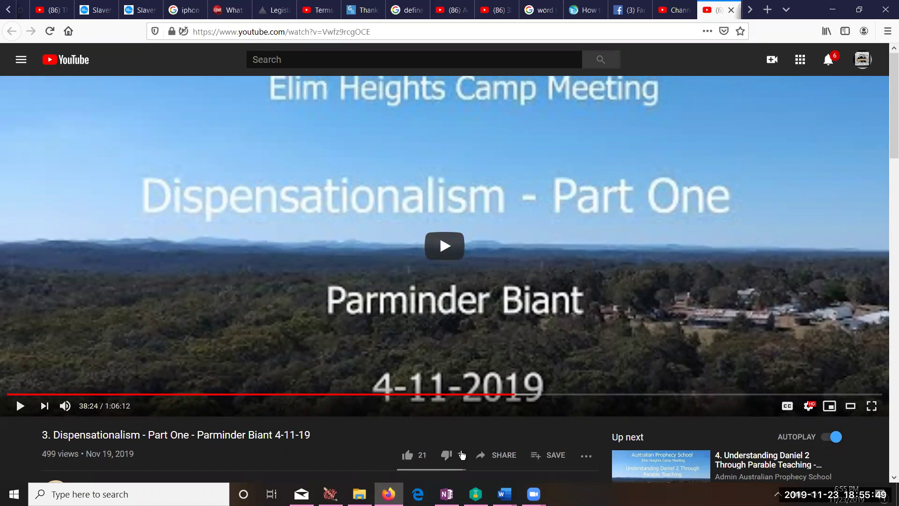
left_click(586, 457)
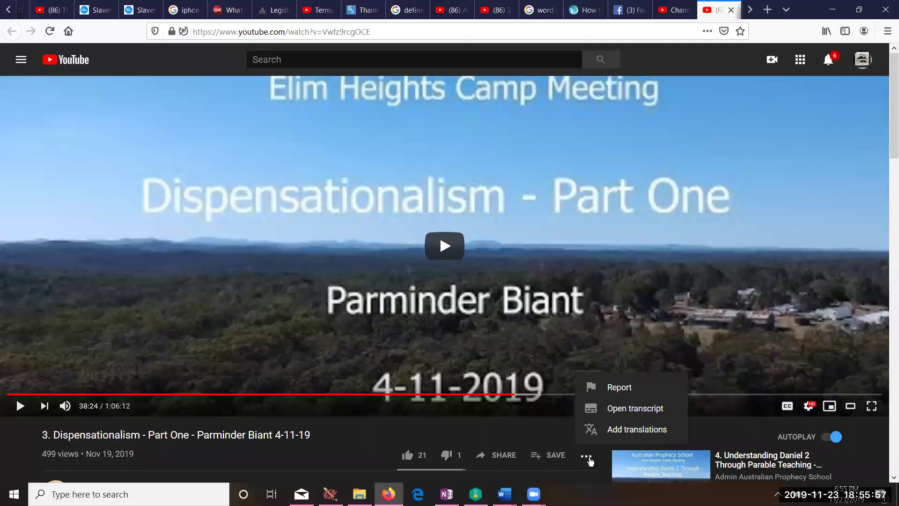
left_click(617, 411)
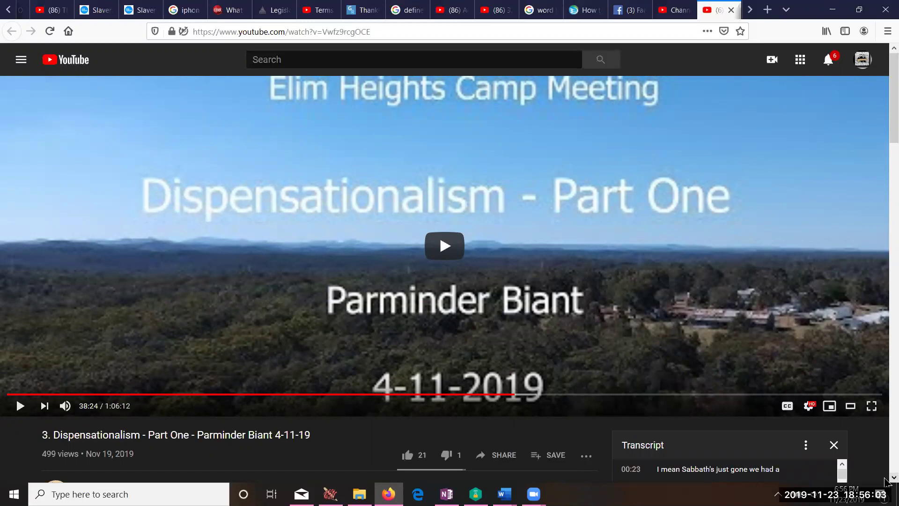
scroll(885, 482, "down", 4)
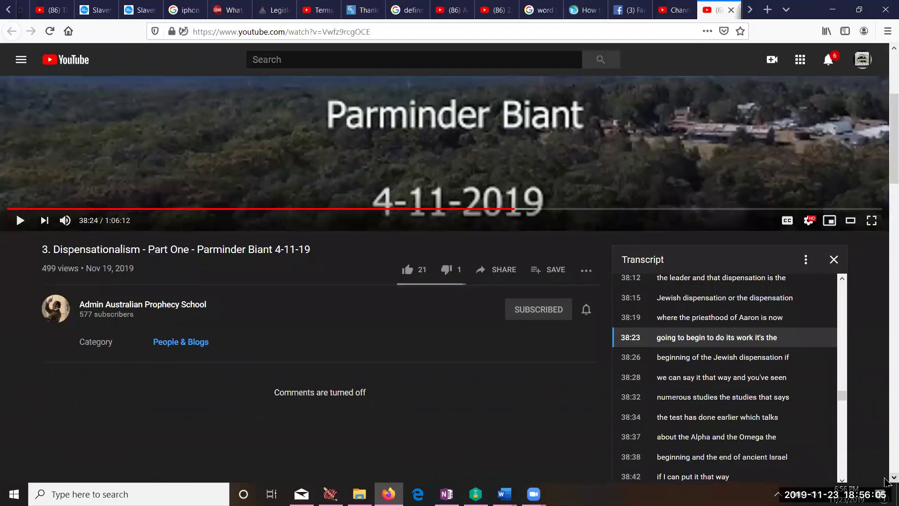
left_click(892, 477)
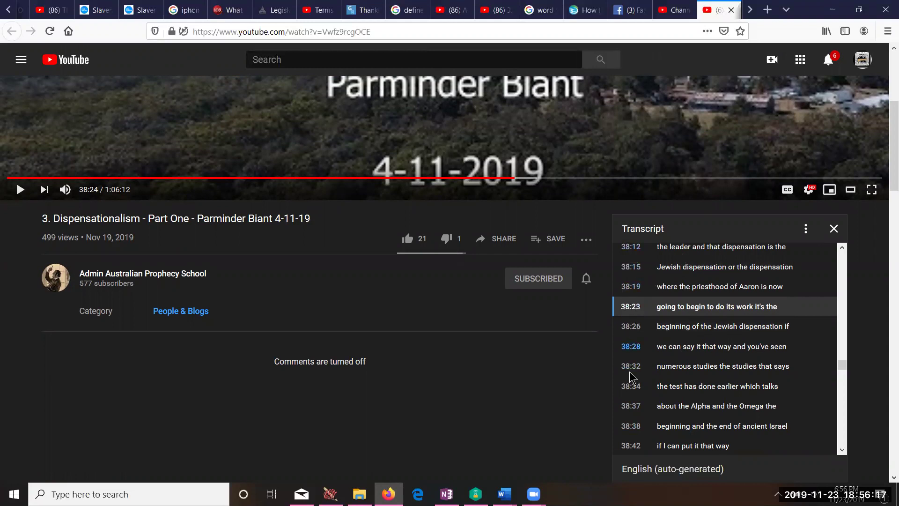
left_click_drag(658, 253, 756, 249)
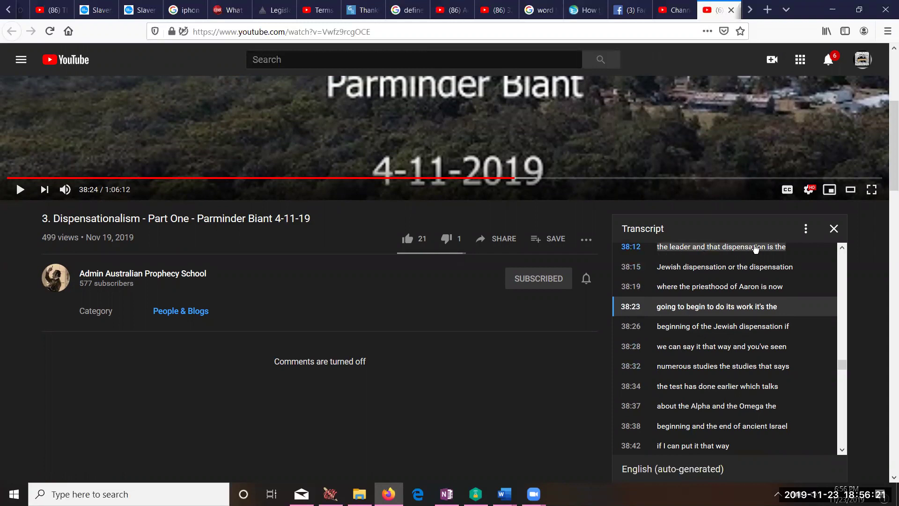
left_click(667, 260)
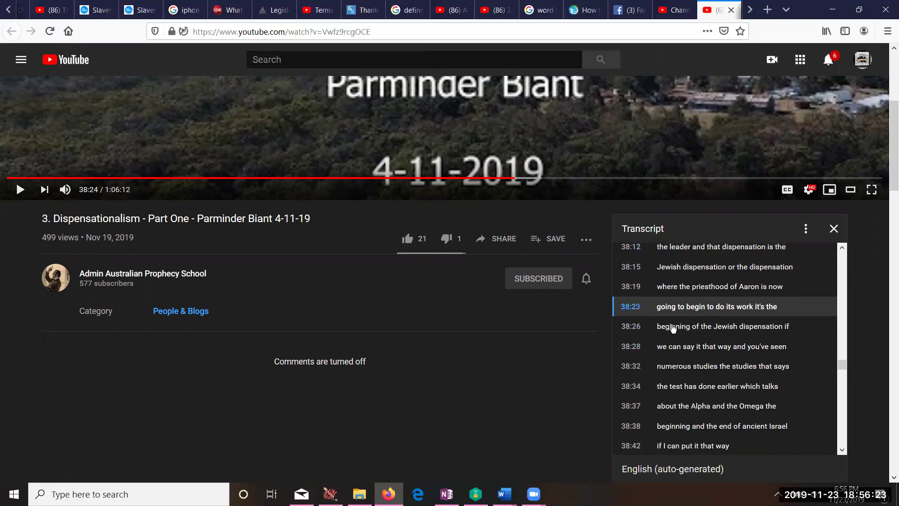
triple_click(673, 329)
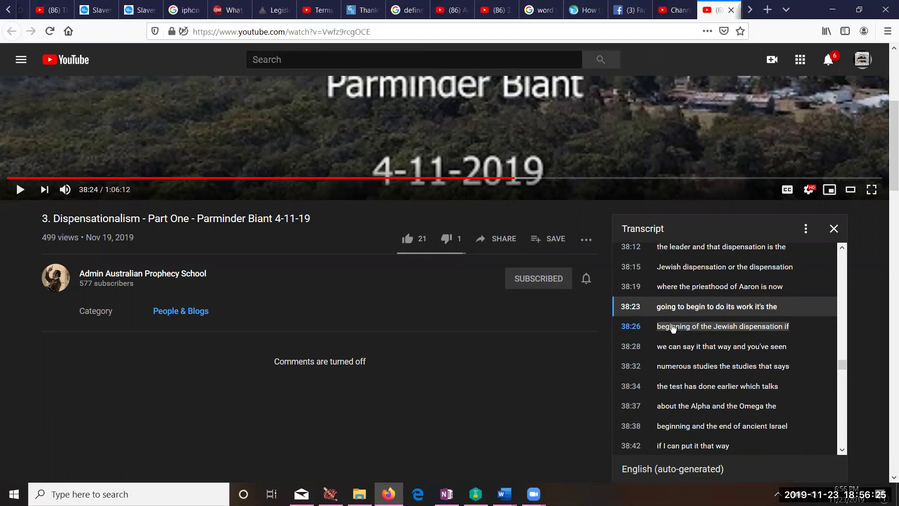
left_click(673, 328)
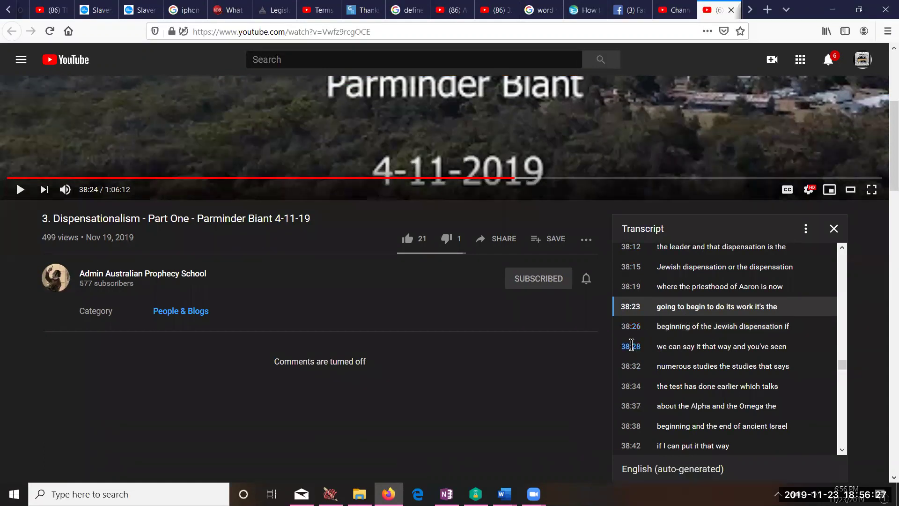
triple_click(661, 310)
left_click(695, 300)
Toggle off the timestamps in the video's transcript.
left_click(806, 233)
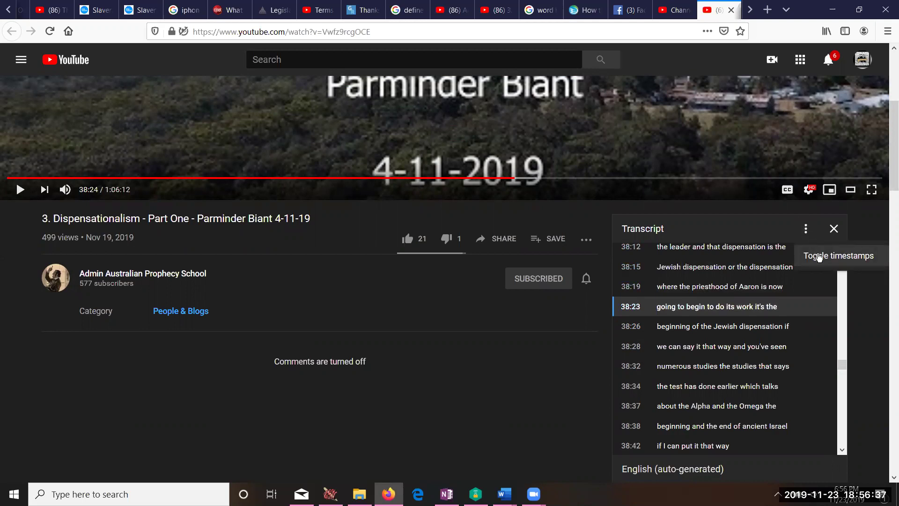
left_click(819, 258)
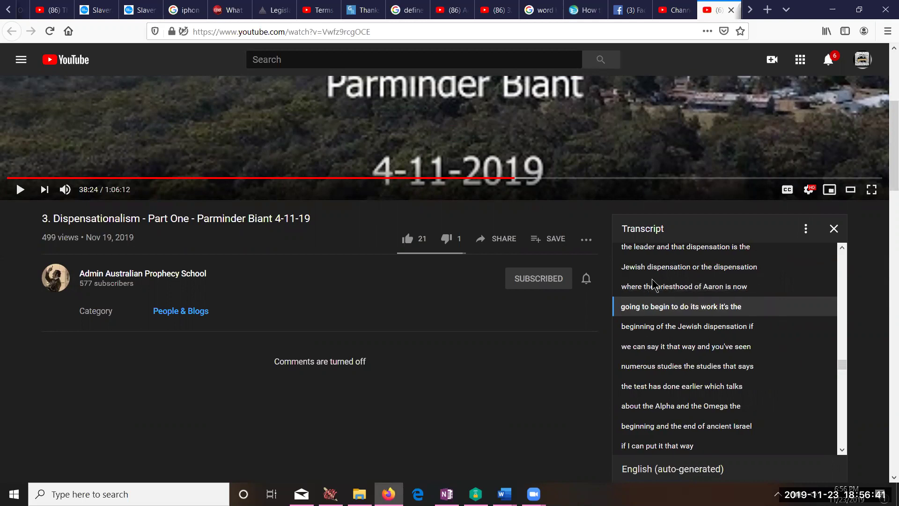
left_click_drag(622, 348, 623, 371)
Select the whole transcript from "I mean Sabbath's just gone we had a" through "we pray in Jesus his name coming" and copy it.
left_click_drag(842, 368, 842, 254)
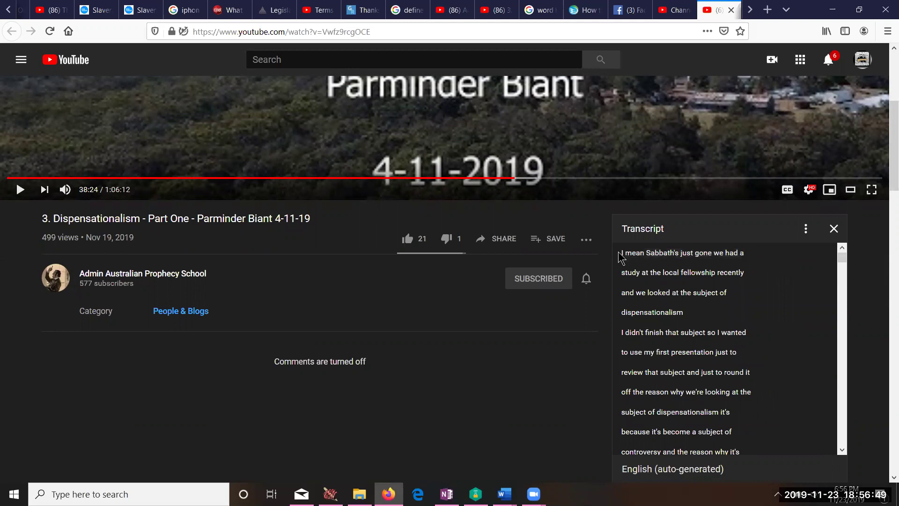
left_click_drag(622, 254, 673, 263)
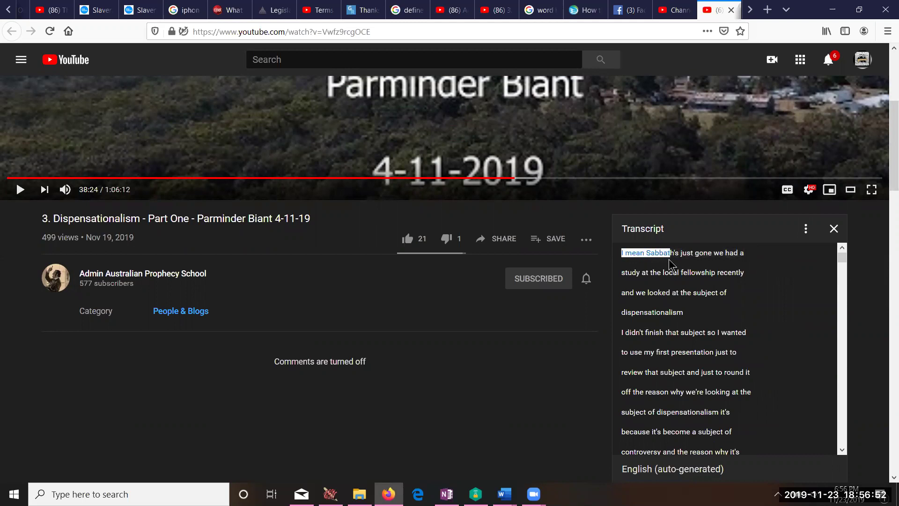
left_click(623, 258)
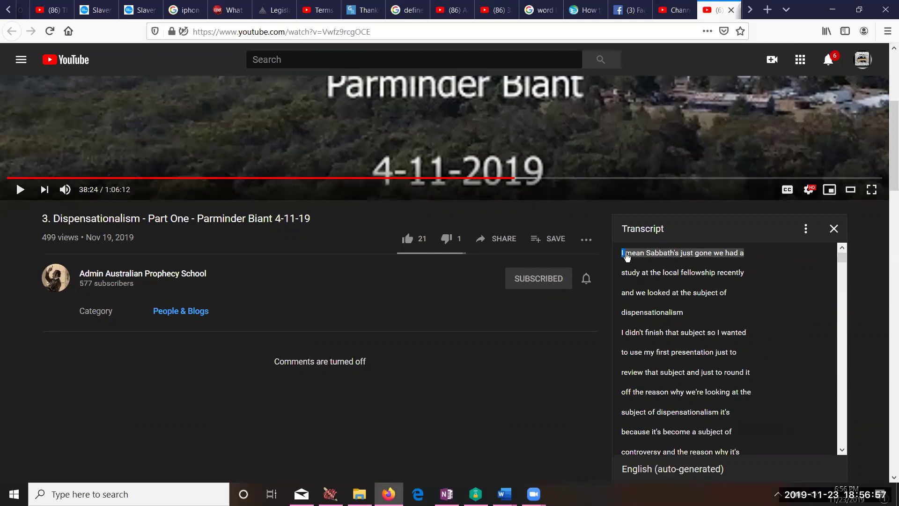
left_click_drag(660, 278, 710, 469)
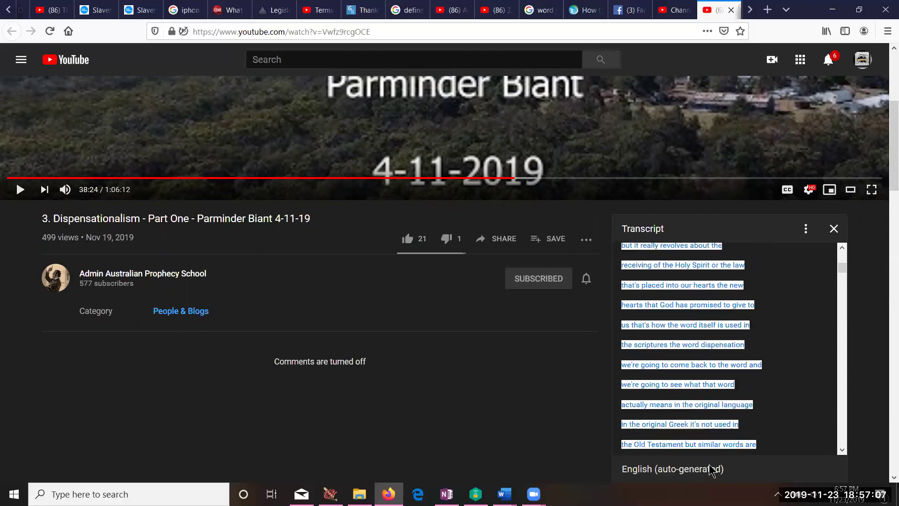
left_click_drag(711, 470, 711, 470)
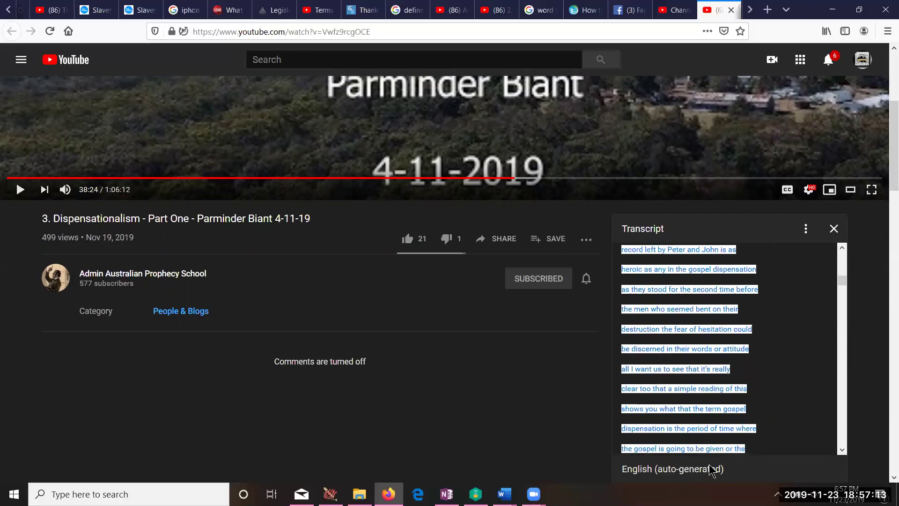
left_click_drag(711, 470, 711, 469)
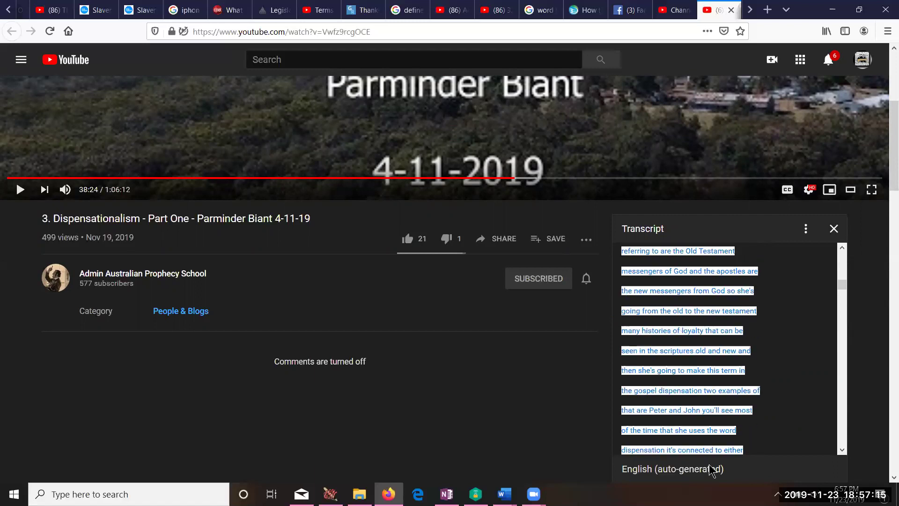
left_click_drag(711, 469, 711, 469)
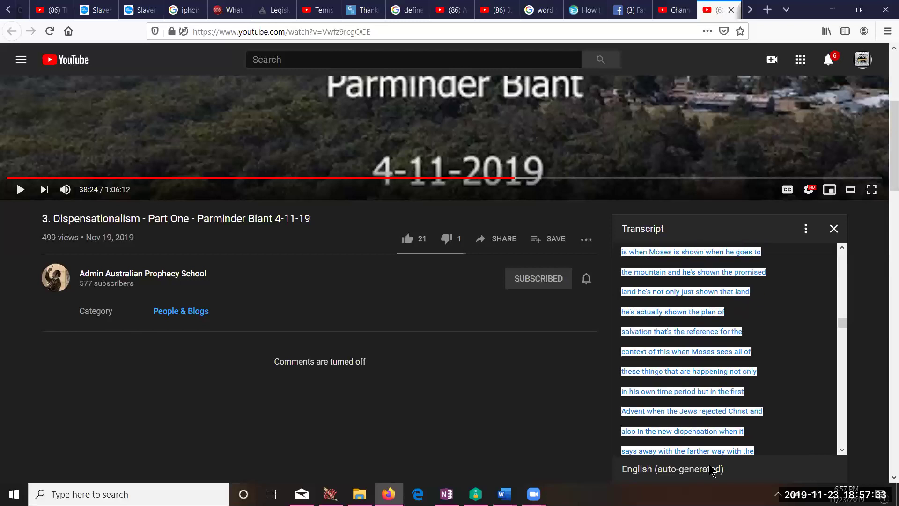
left_click_drag(710, 470, 711, 469)
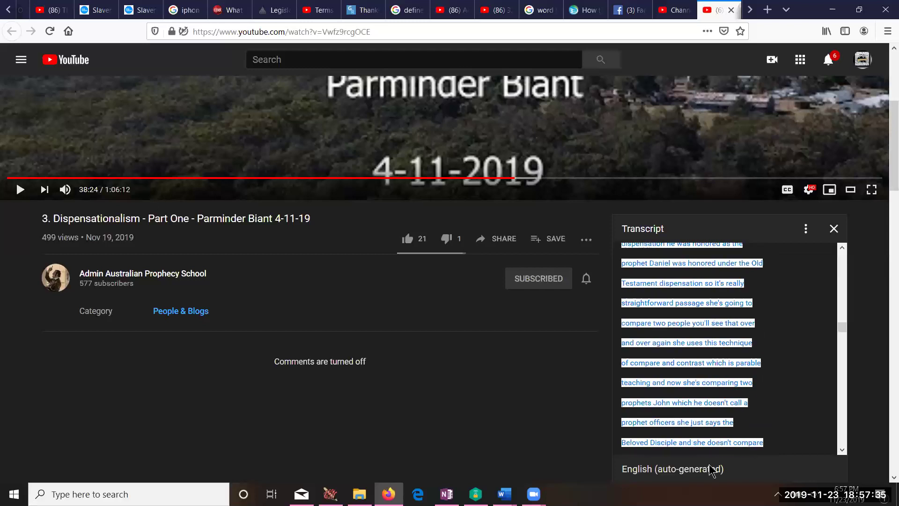
left_click_drag(710, 470, 711, 470)
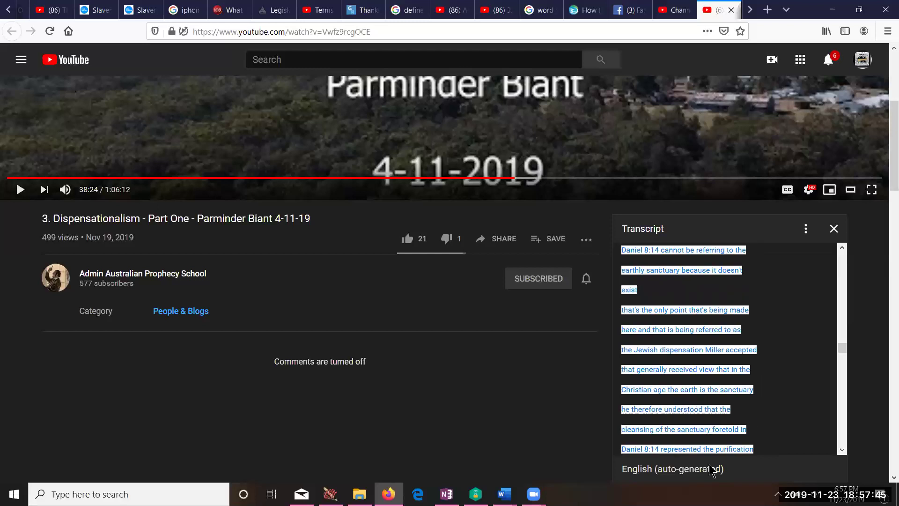
left_click_drag(710, 469, 752, 463)
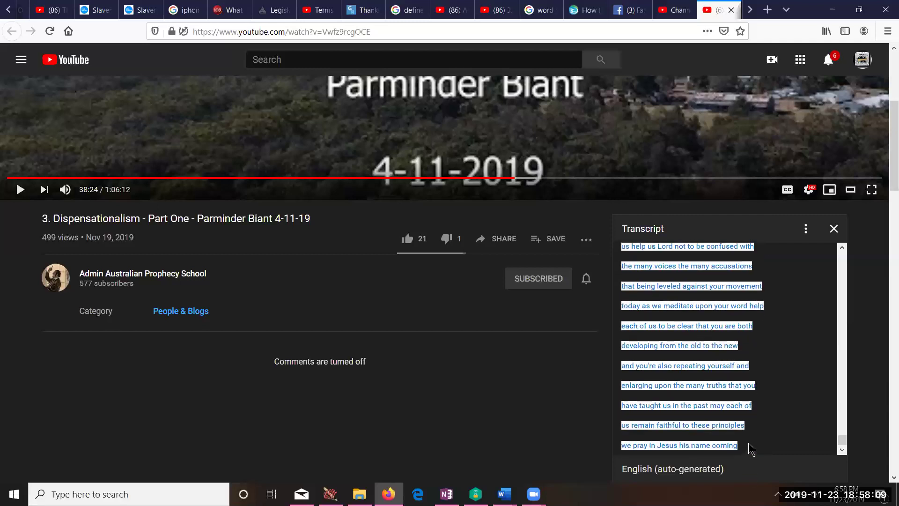
right_click(719, 405)
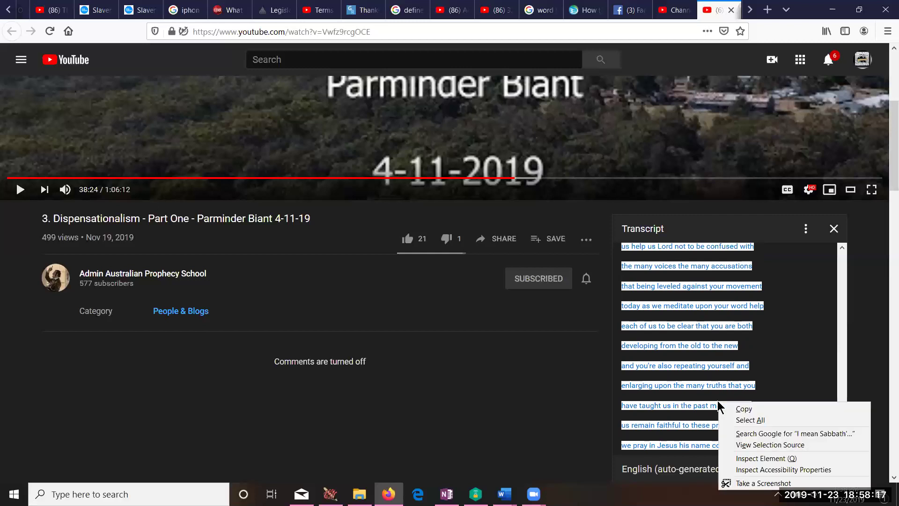
left_click(744, 409)
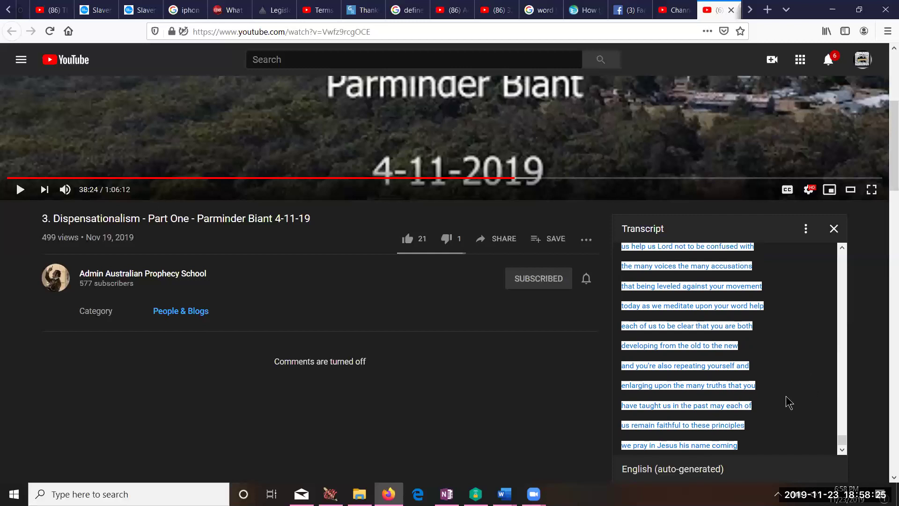
triple_click(736, 407)
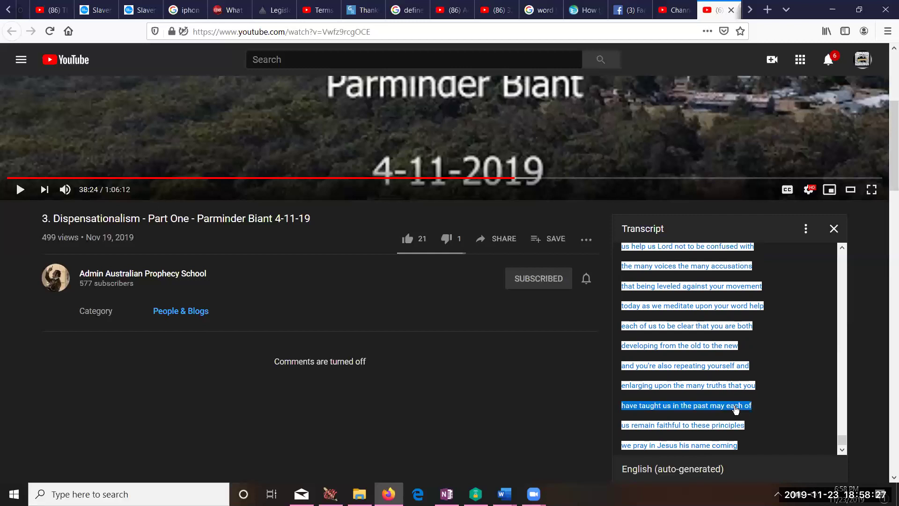
right_click(735, 407)
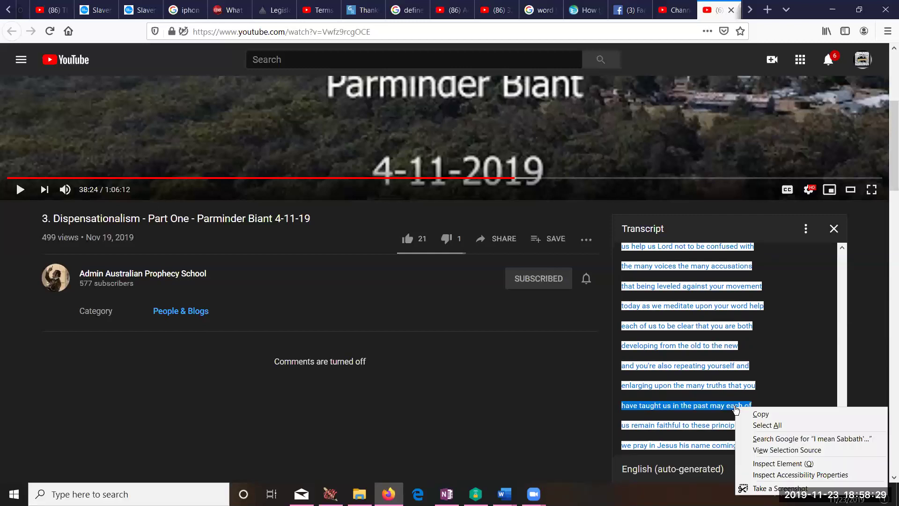
left_click(761, 416)
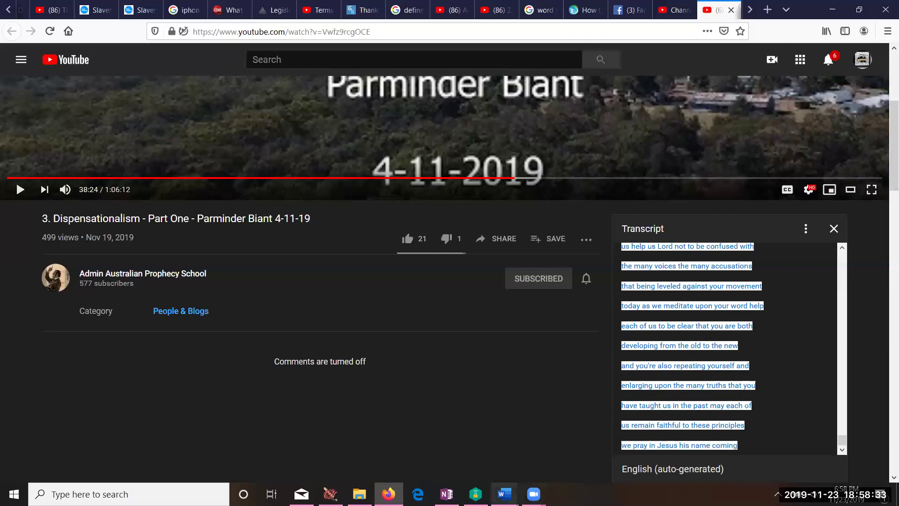
Switch to the blank Word document Document5 and paste the copied transcript as text only.
mouse_move(505, 494)
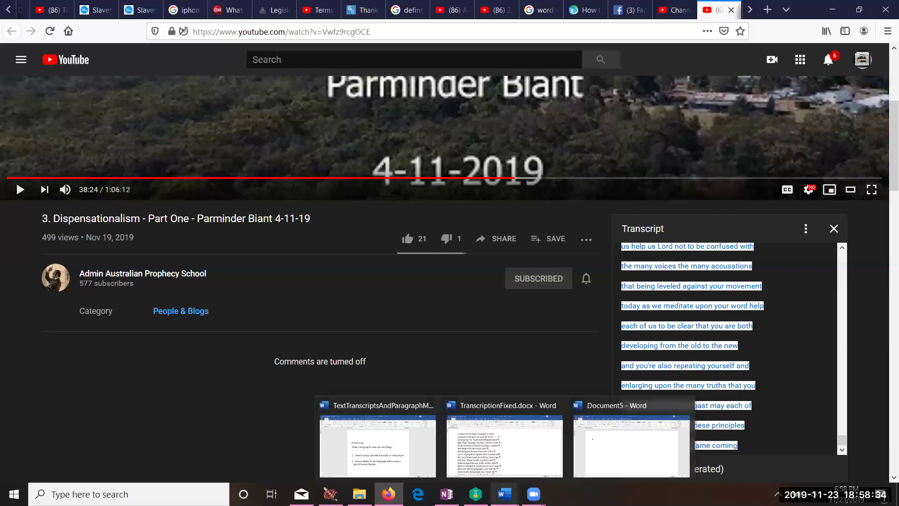
left_click(602, 459)
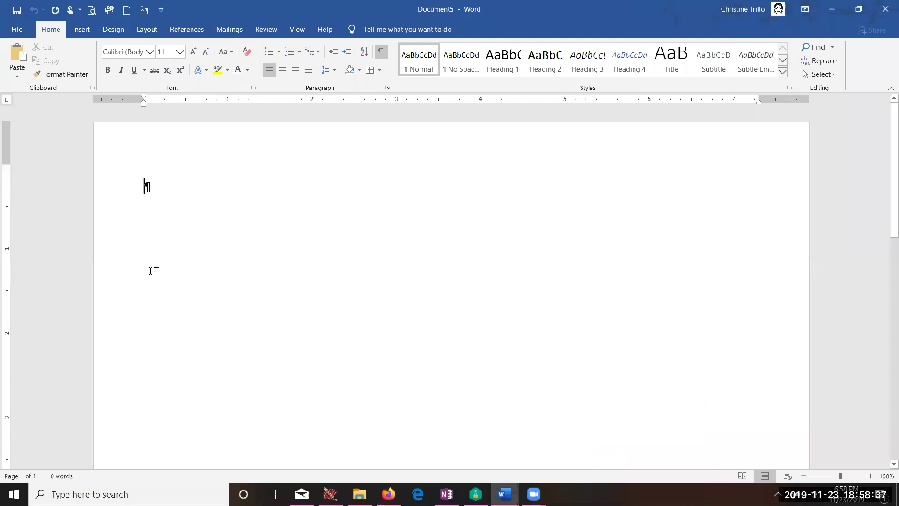
right_click(188, 282)
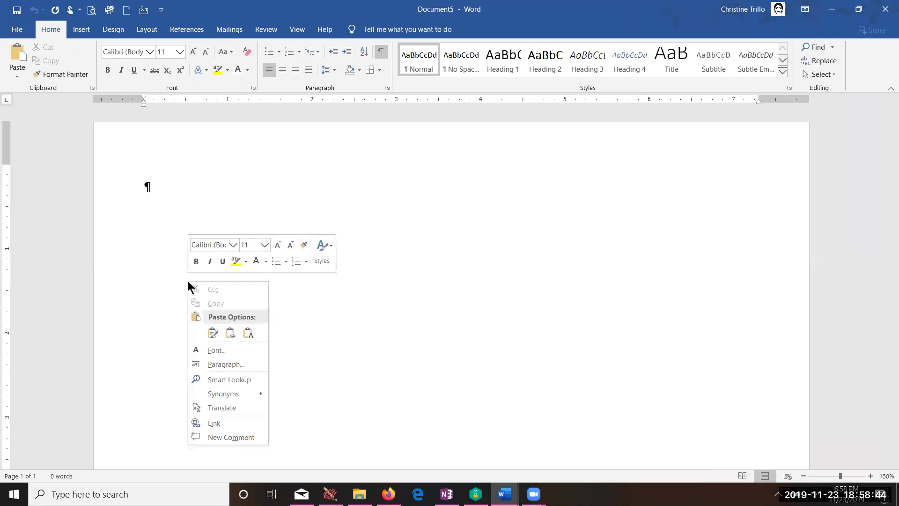
left_click(249, 333)
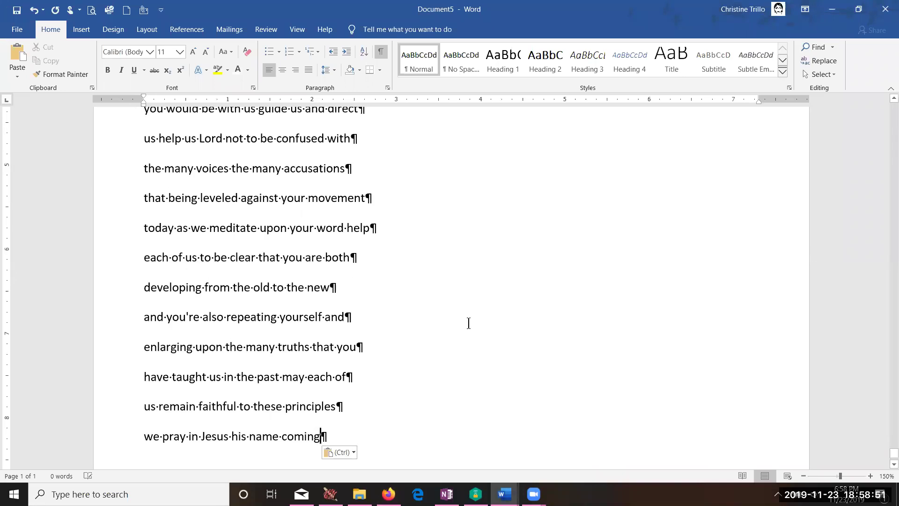
left_click(417, 286)
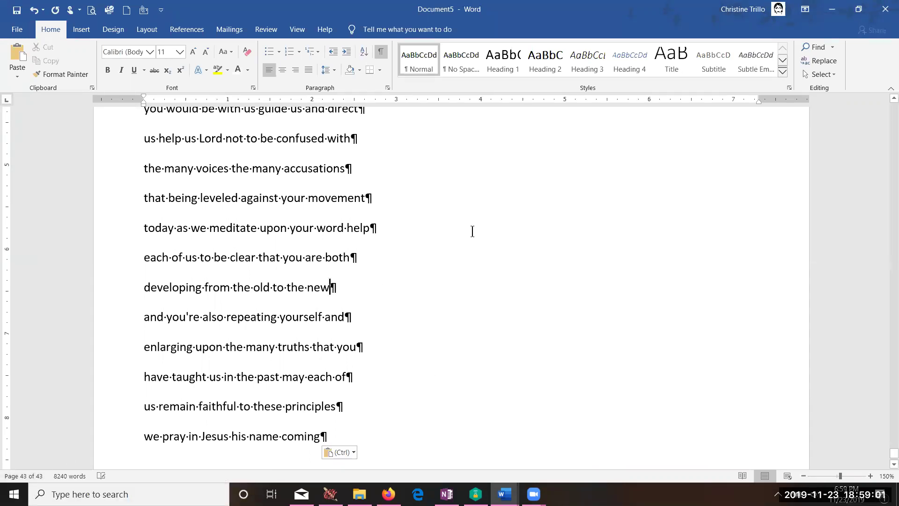
Hide the paragraph marks in the pasted transcript and show them again.
left_click(381, 51)
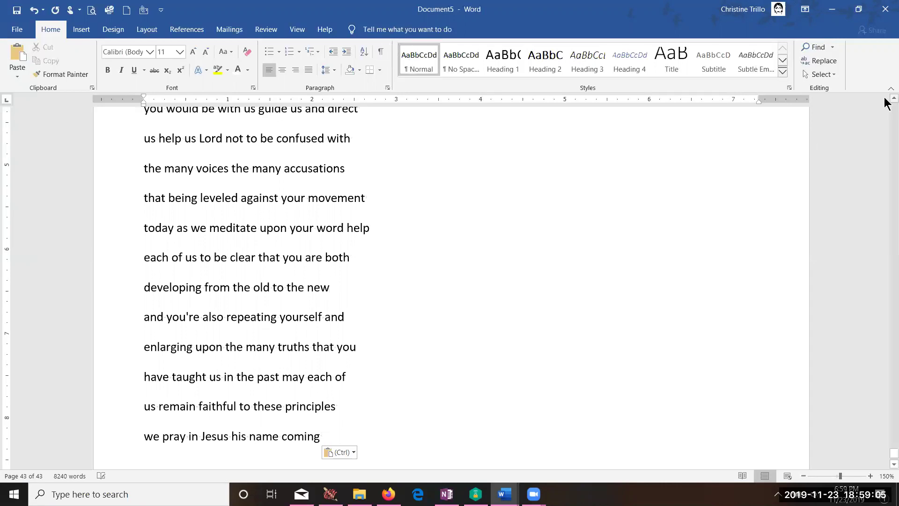
left_click(893, 97)
left_click(893, 98)
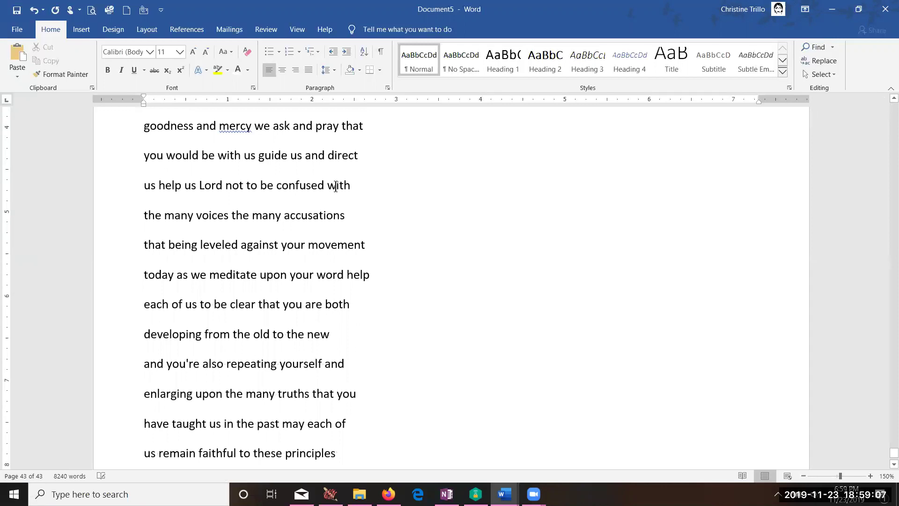
left_click(381, 52)
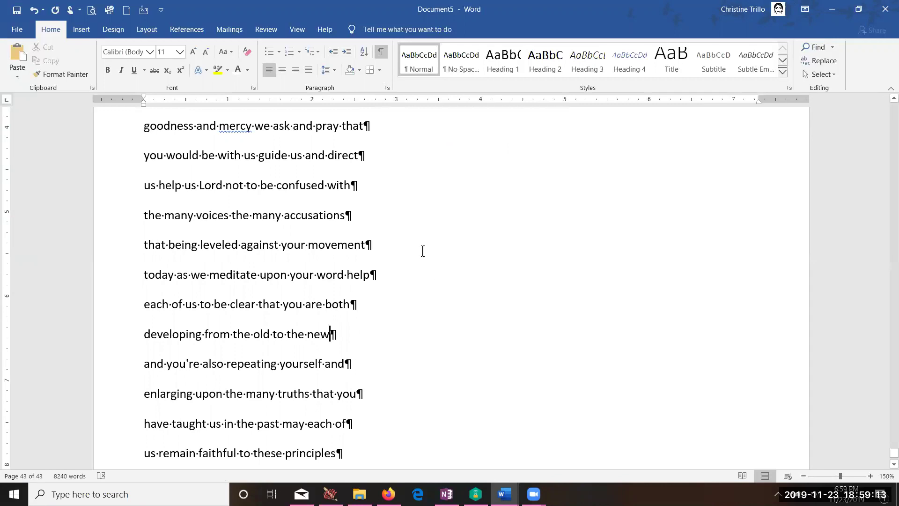
Delete the paragraph mark after "today as we meditate upon your word help" and join the following line to it with a space.
left_click(411, 269)
key("Delete")
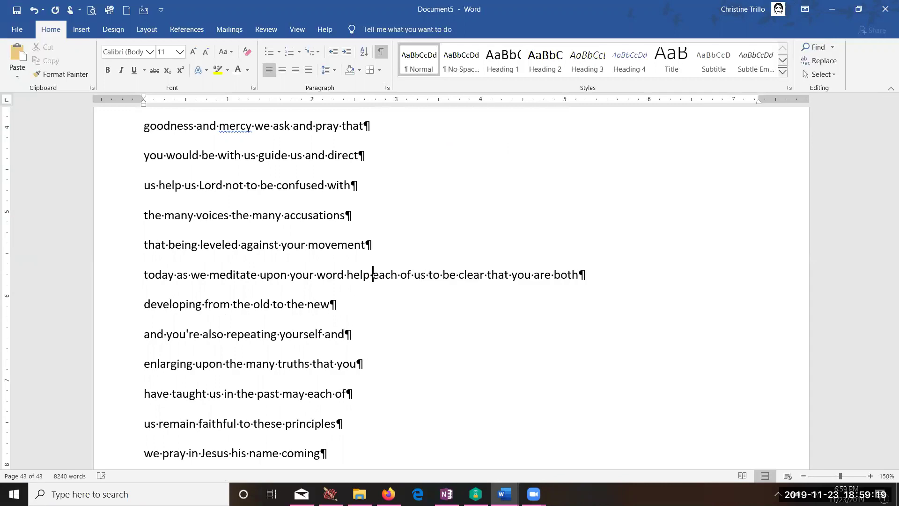
Join the line "developing from the old to the new" with the two lines below it, using spaces in place of paragraph marks.
key("Down")
key("Delete")
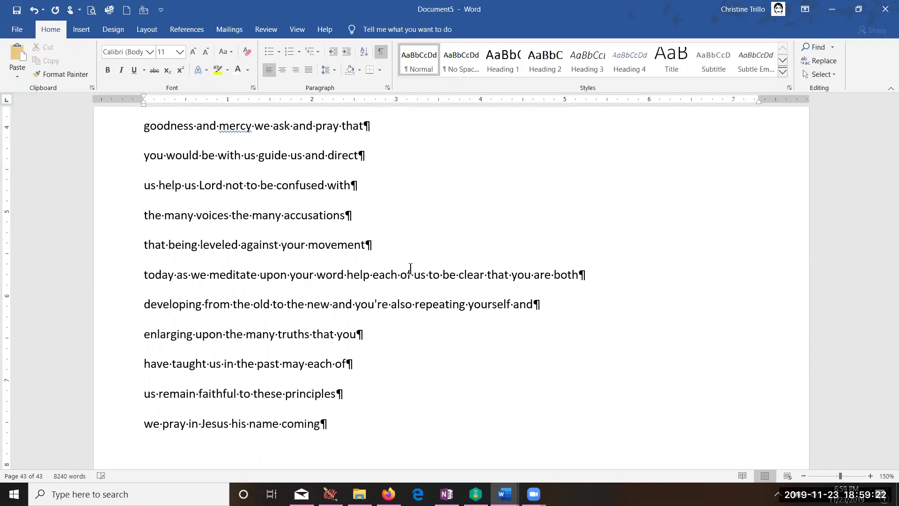
left_click(556, 308)
key("Delete")
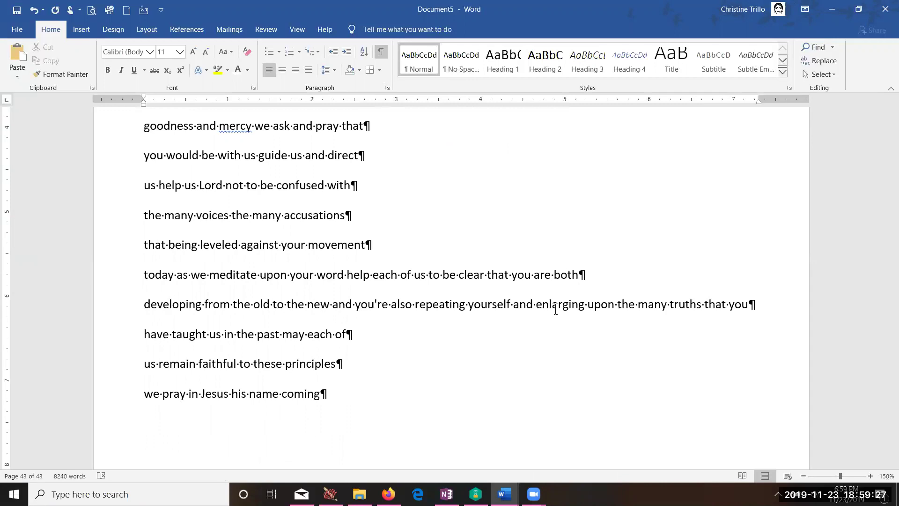
key("Down")
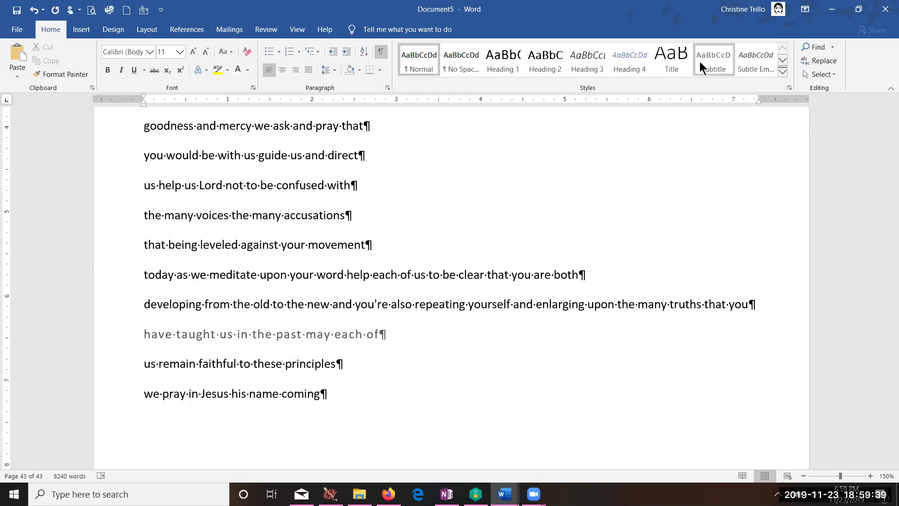
Open Find and Replace for replacing text, keep the extended search options shown, and clear the existing search text.
left_click(832, 66)
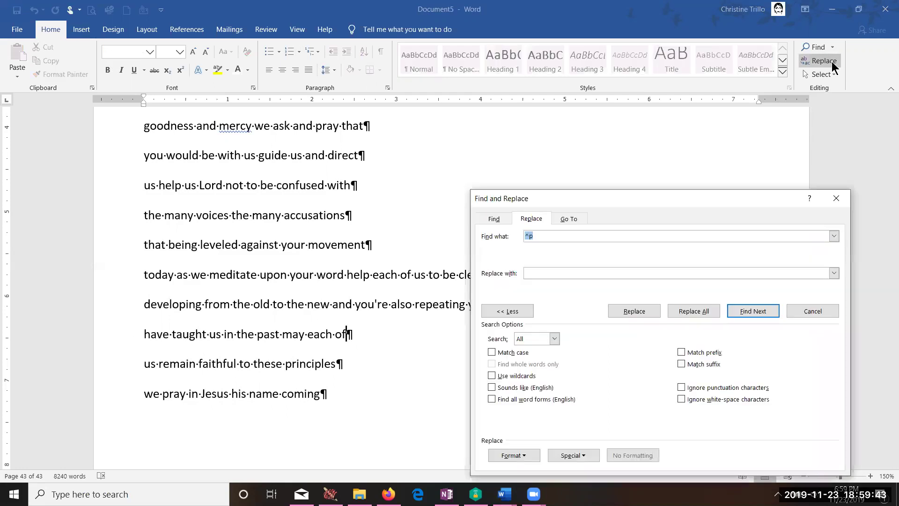
left_click(507, 309)
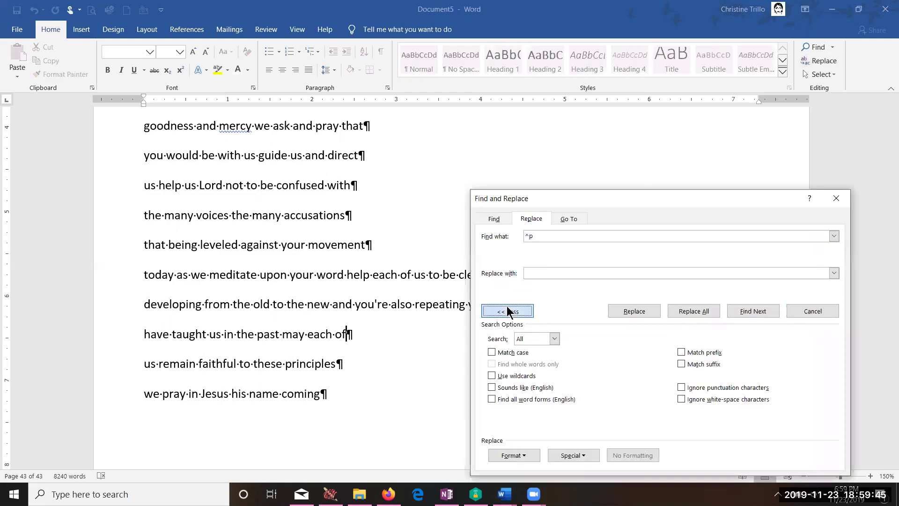
left_click_drag(591, 193, 560, 164)
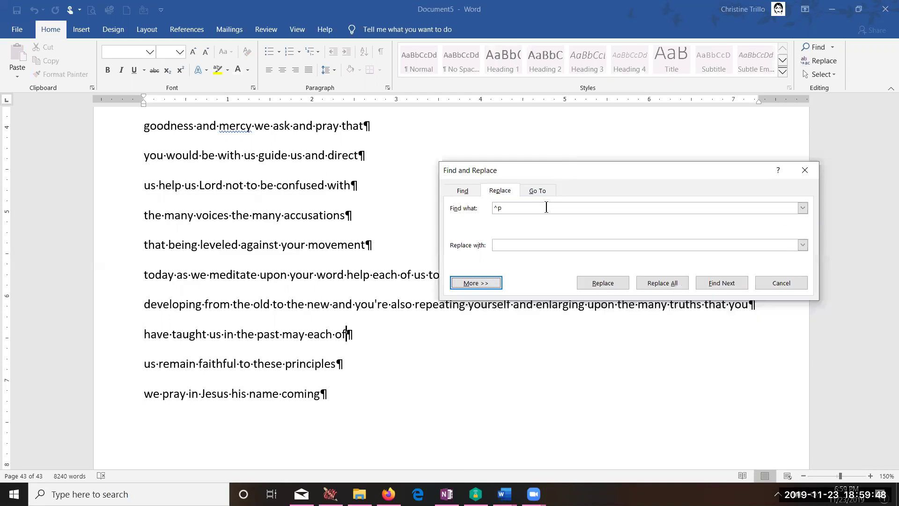
left_click(487, 283)
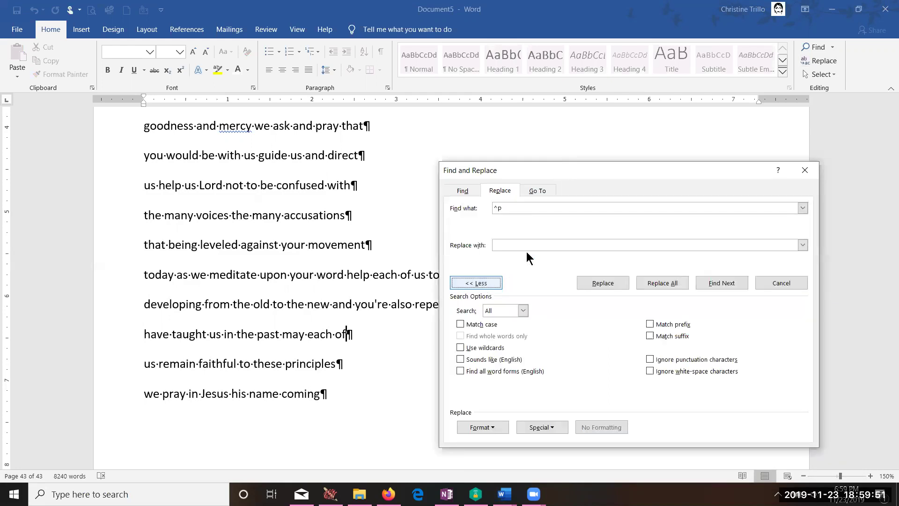
left_click(515, 208)
key("BackSpace")
key("BackSpace")
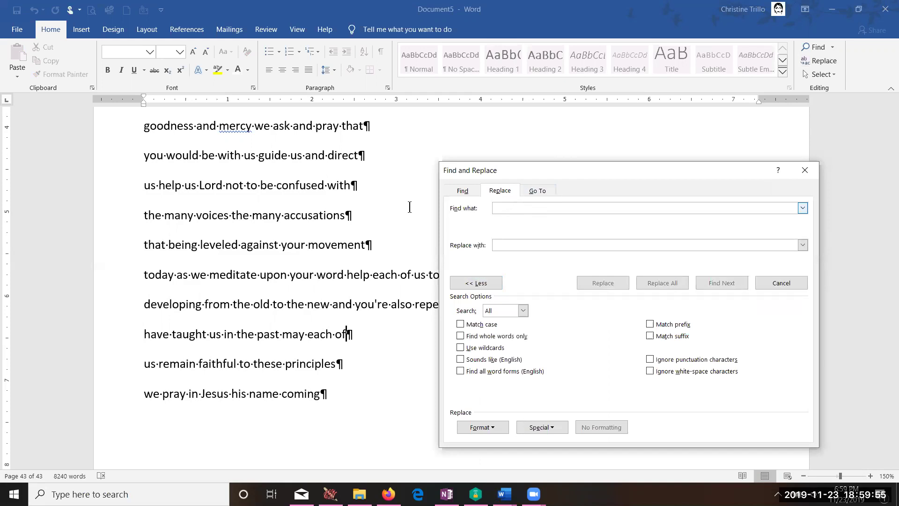
left_click(510, 246)
left_click(544, 428)
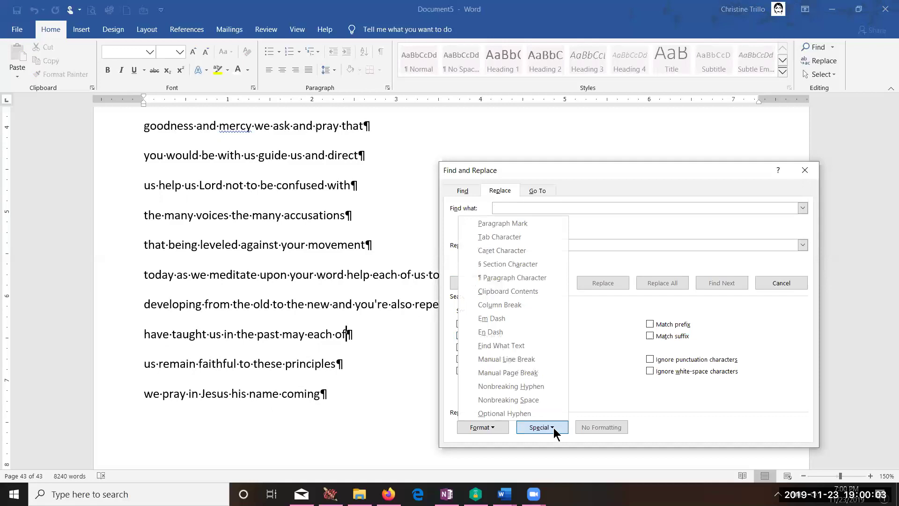
left_click(536, 224)
key("BackSpace")
key("BackSpace")
Set the search text to the special Paragraph Mark code ^p and the replacement text to a single space.
left_click(518, 206)
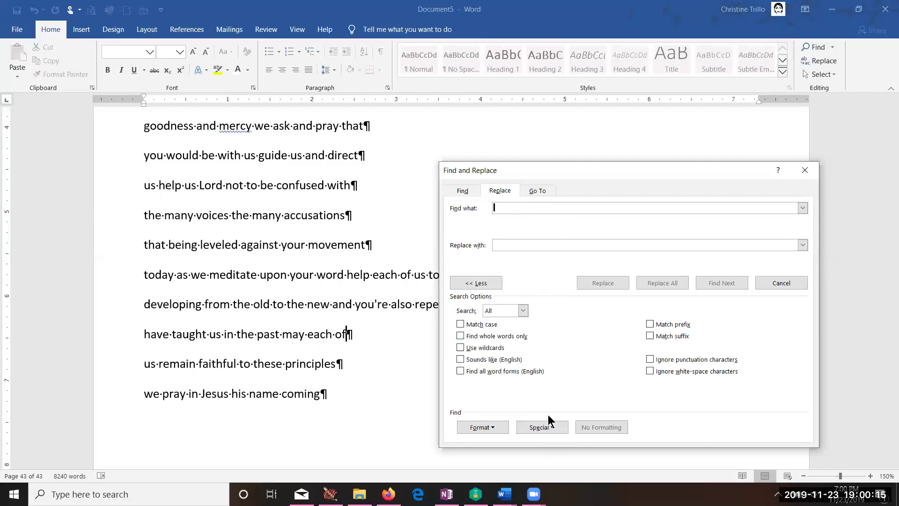
left_click(545, 427)
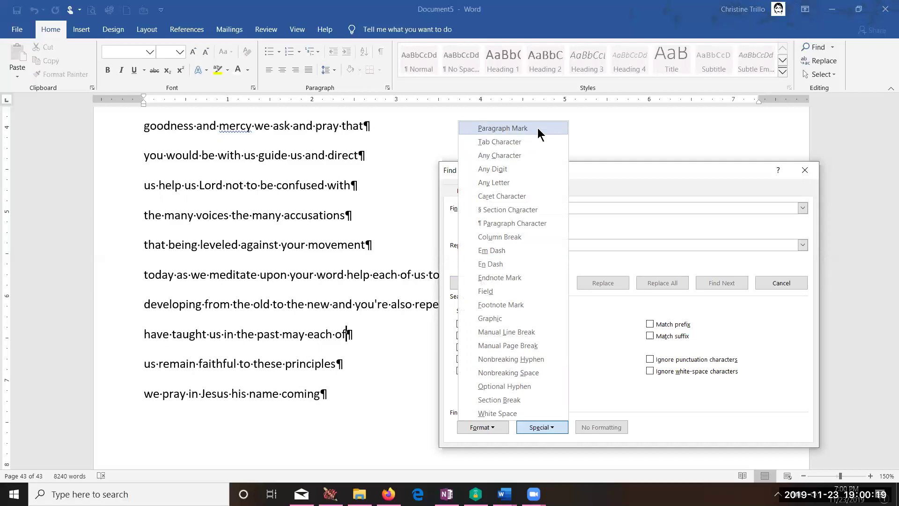
left_click(538, 134)
left_click(512, 248)
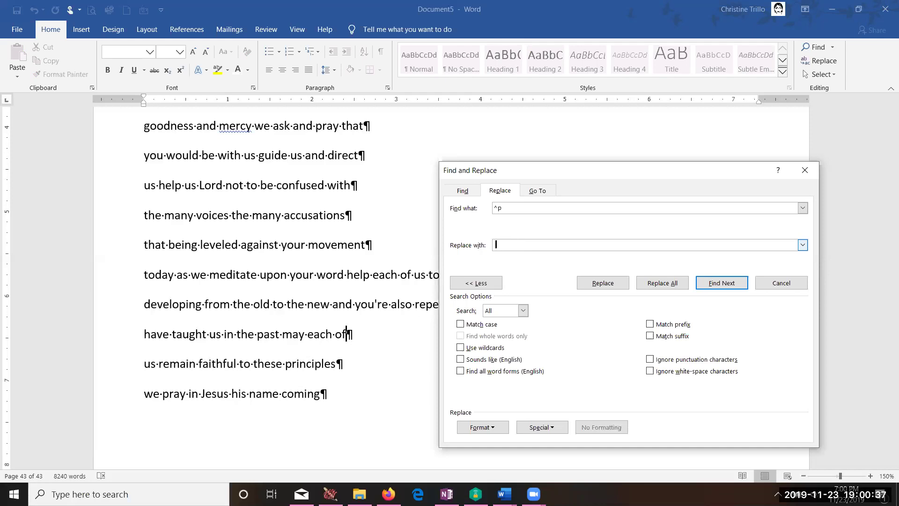
Find the next paragraph mark and replace marks one at a time, continuing at the document's start through the one after "local fellowship recently".
left_click(715, 282)
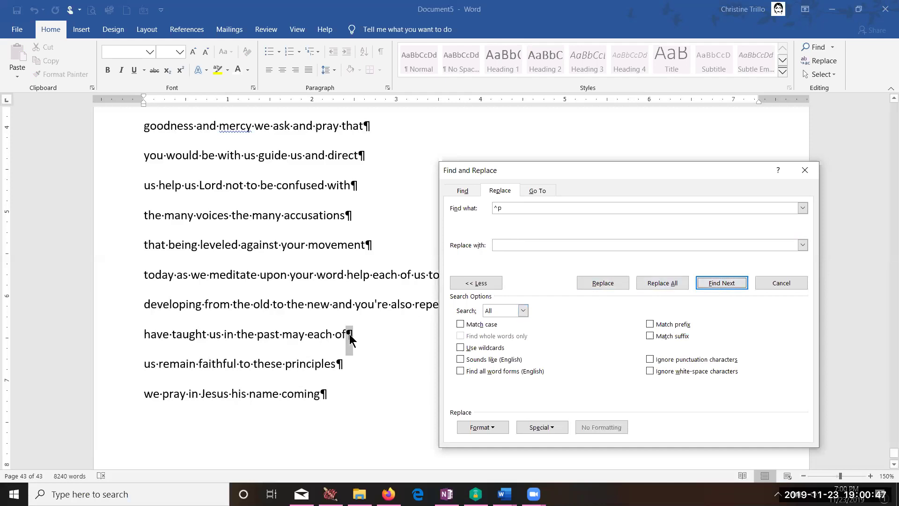
left_click(599, 283)
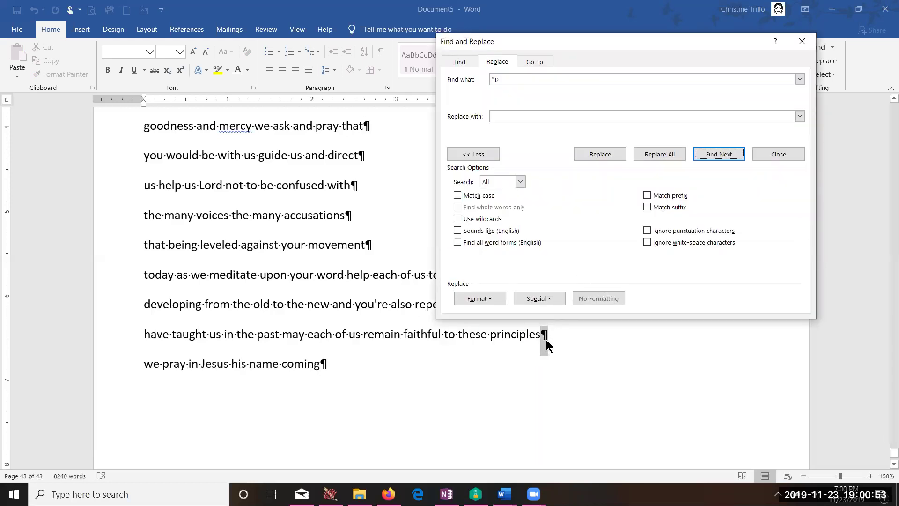
left_click(604, 156)
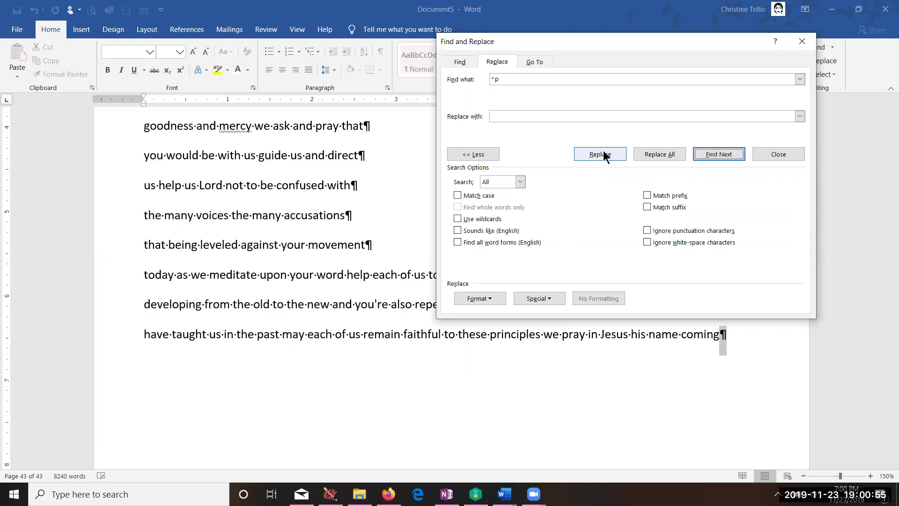
left_click(604, 156)
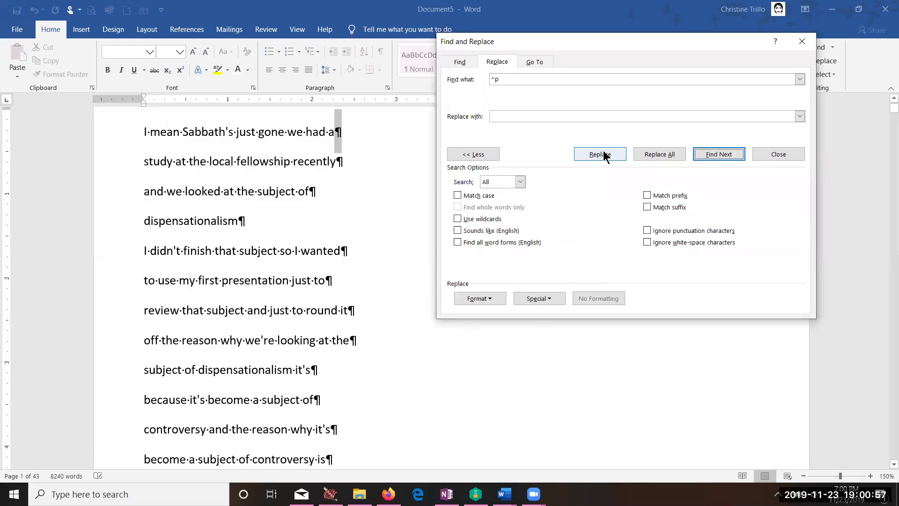
left_click(603, 153)
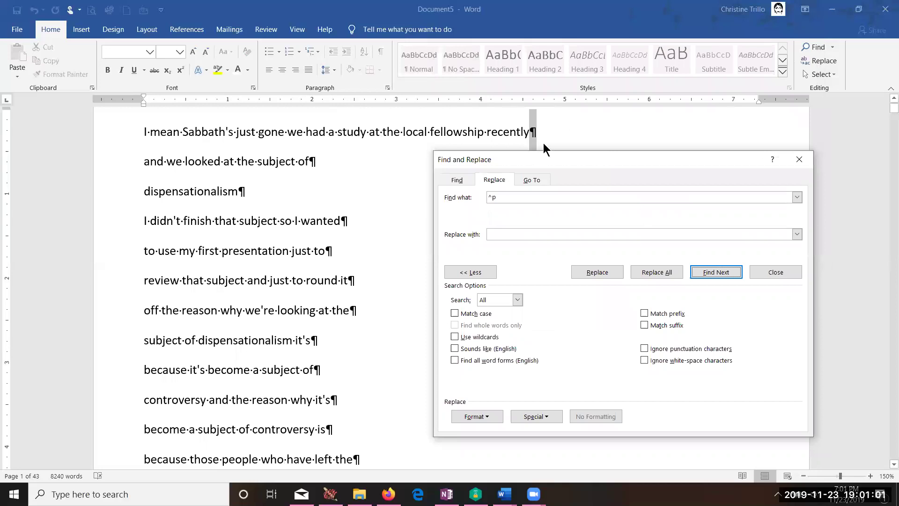
left_click(599, 272)
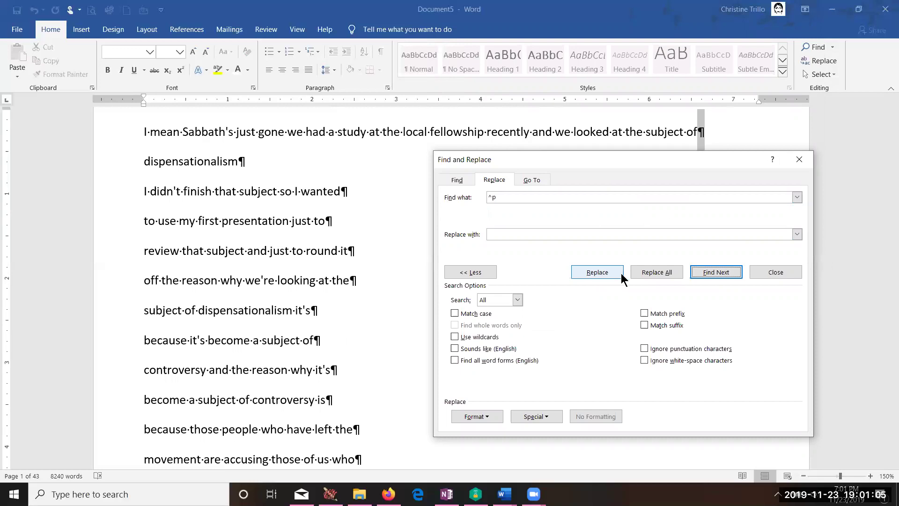
Replace all remaining paragraph marks in the transcript at once and close Find and Replace.
left_click(657, 271)
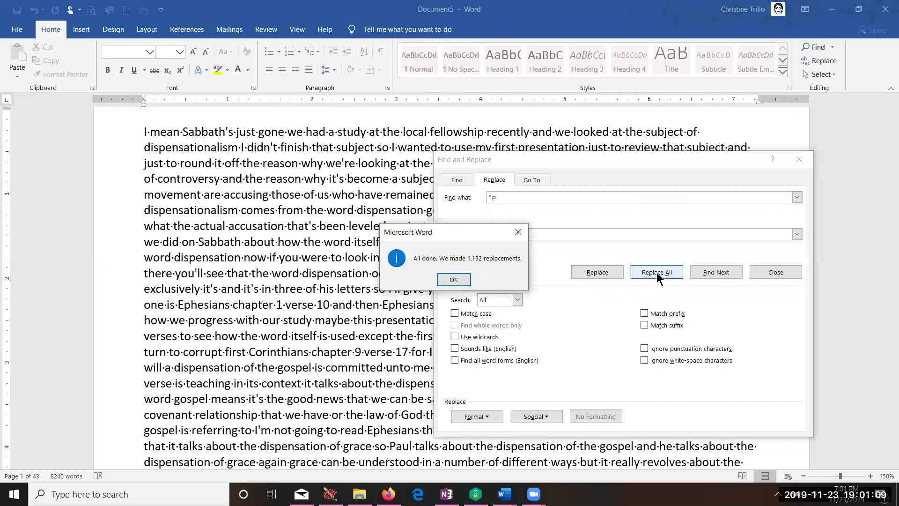
left_click(453, 279)
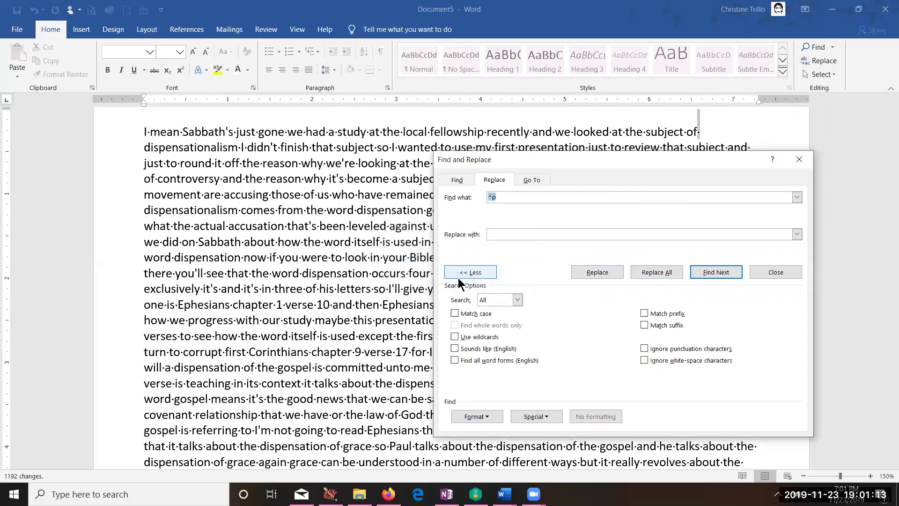
left_click(800, 161)
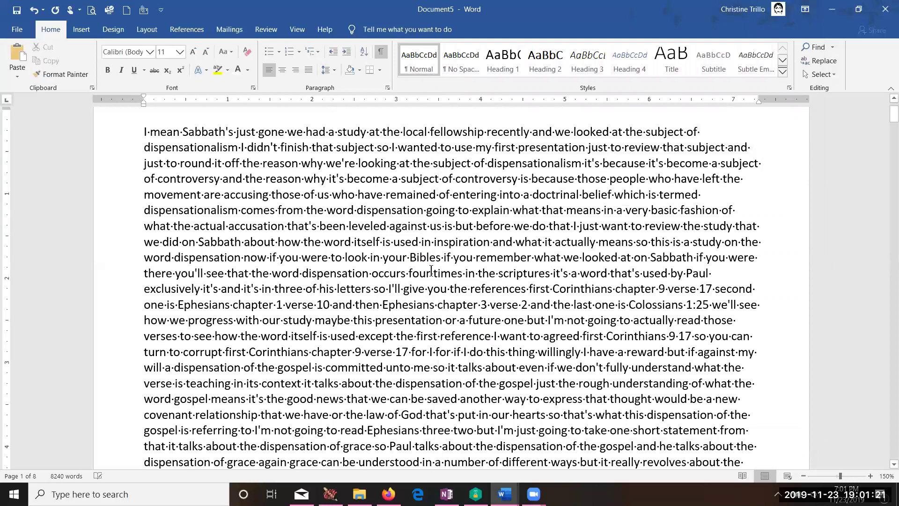
left_click(422, 348)
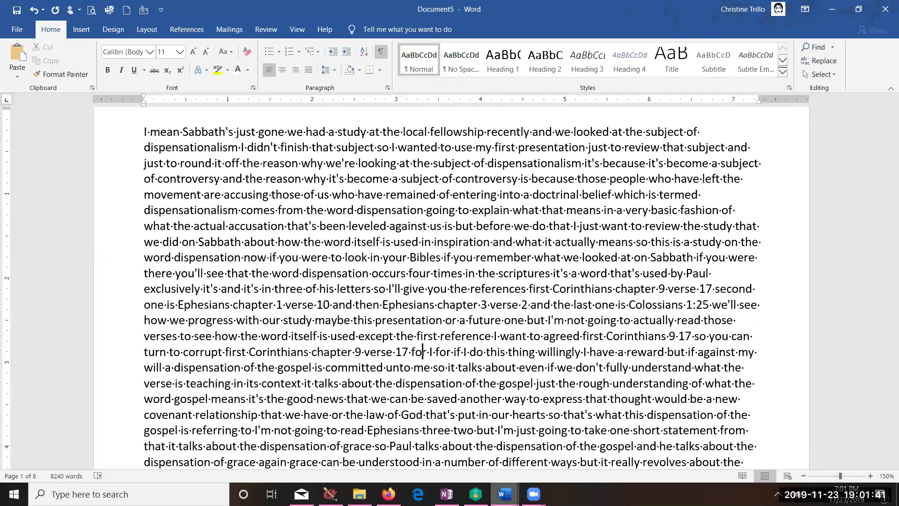
Switch to TranscriptionFixed.docx and place the cursor at the end of the line "and what it means we had a brief review".
mouse_move(504, 494)
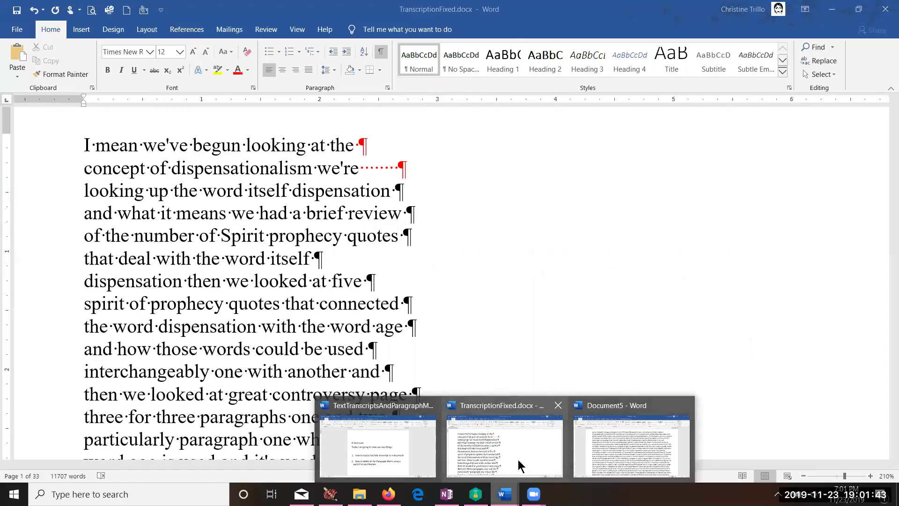
left_click(518, 459)
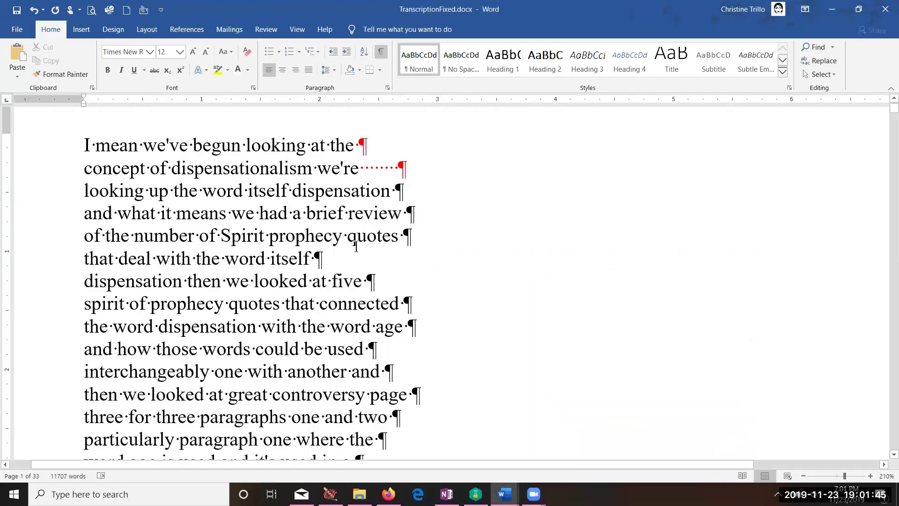
double_click(407, 213)
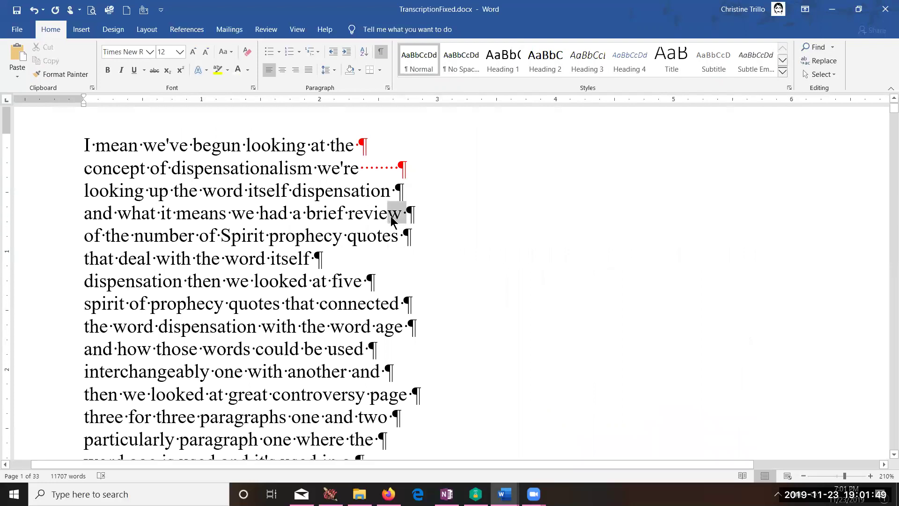
left_click(435, 234)
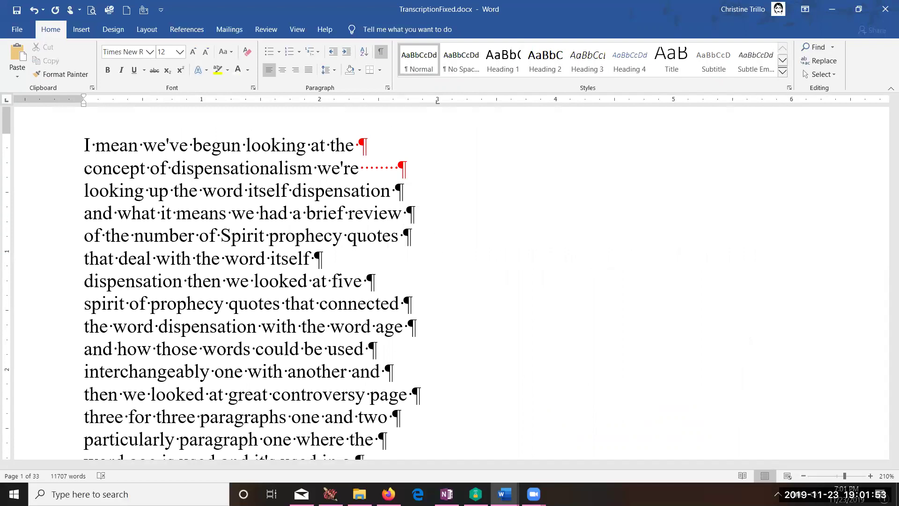
left_click(418, 214)
Hide and show the formatting marks several times to compare the text, leaving them shown.
left_click(381, 52)
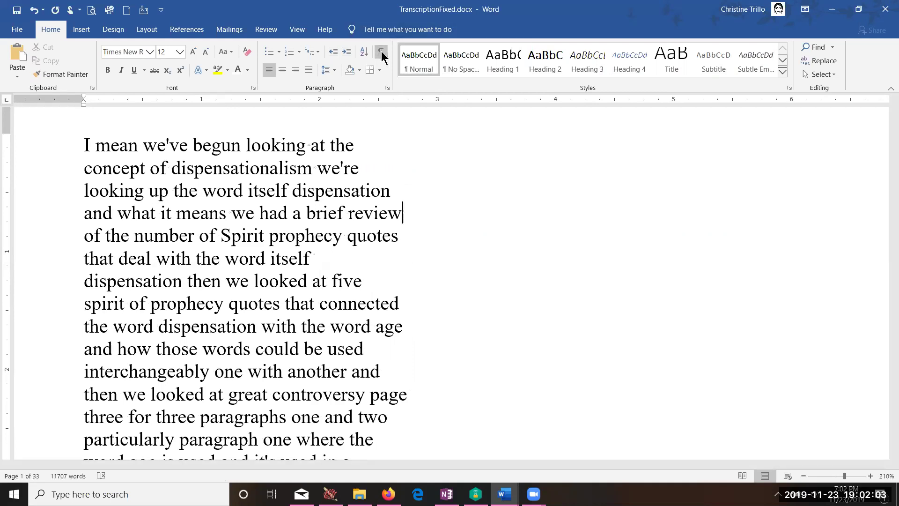
left_click(381, 53)
left_click(381, 52)
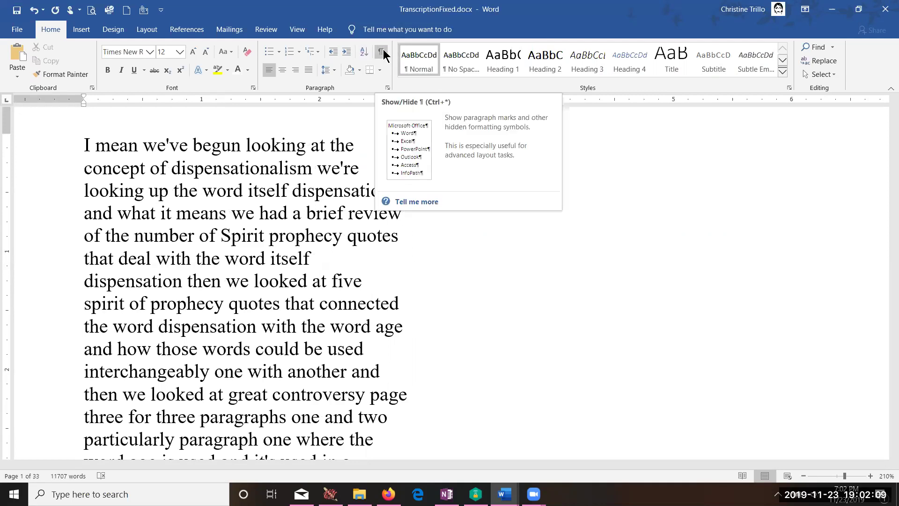
left_click(382, 53)
left_click(383, 52)
left_click(382, 52)
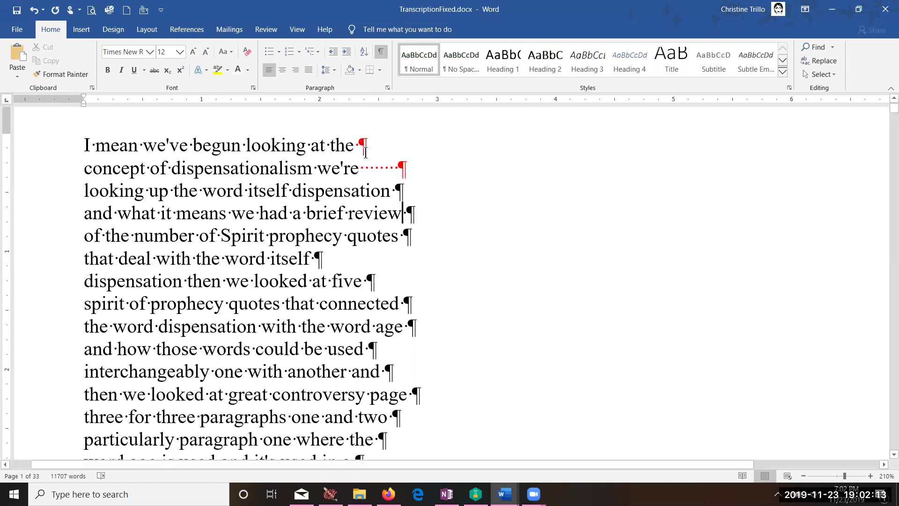
Delete the extra spaces after "concept of dispensationalism we're", leaving a single space before the paragraph mark.
left_click(367, 174)
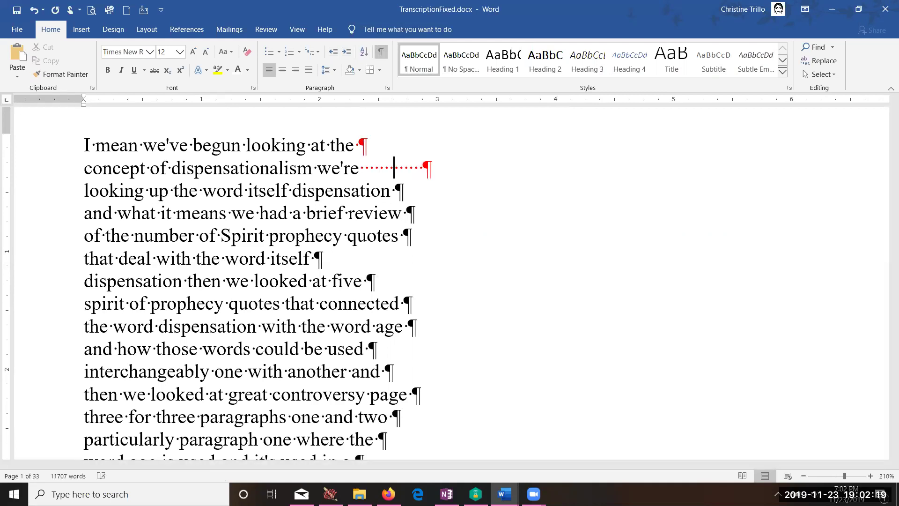
key("BackSpace")
key("Delete")
key("Delete")
key("Delete")
key("Delete")
key("Delete")
key("Delete")
key("BackSpace")
key("BackSpace")
key("BackSpace")
key("BackSpace")
key("BackSpace")
key("BackSpace")
key("BackSpace")
key("BackSpace")
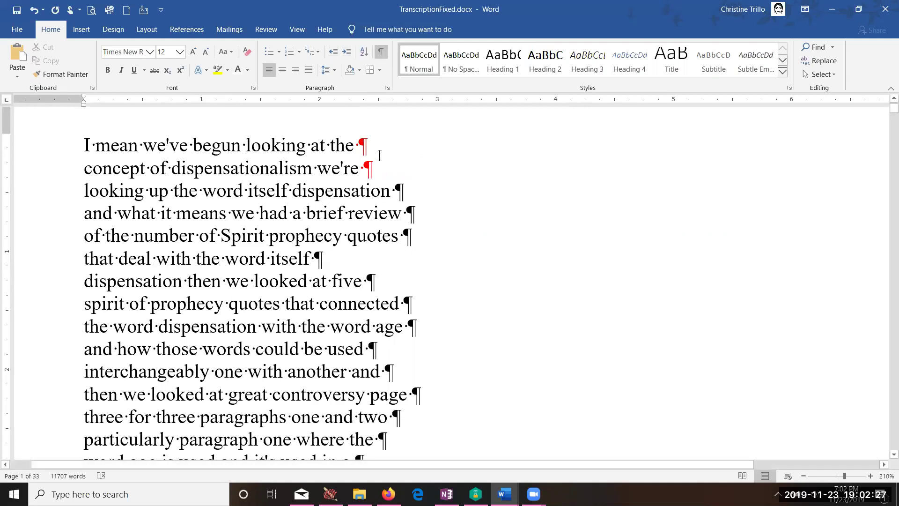
key("Right")
Set up Find and Replace to search for the special Paragraph Mark character (^p), leaving the replacement text empty.
left_click(820, 61)
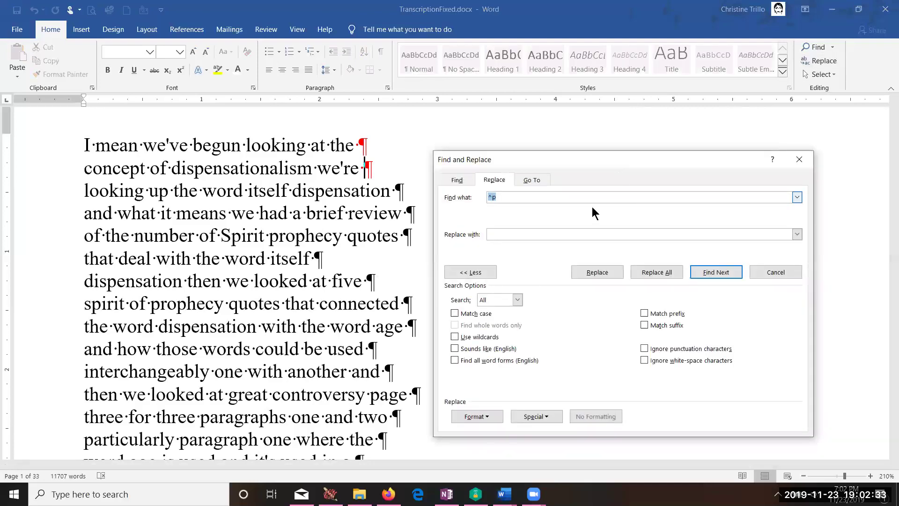
left_click(483, 275)
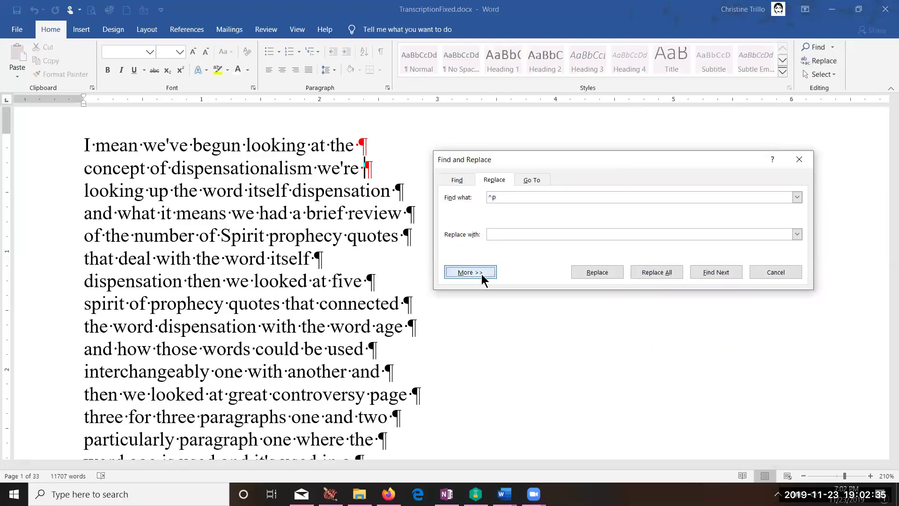
left_click(515, 197)
key("BackSpace")
key("BackSpace")
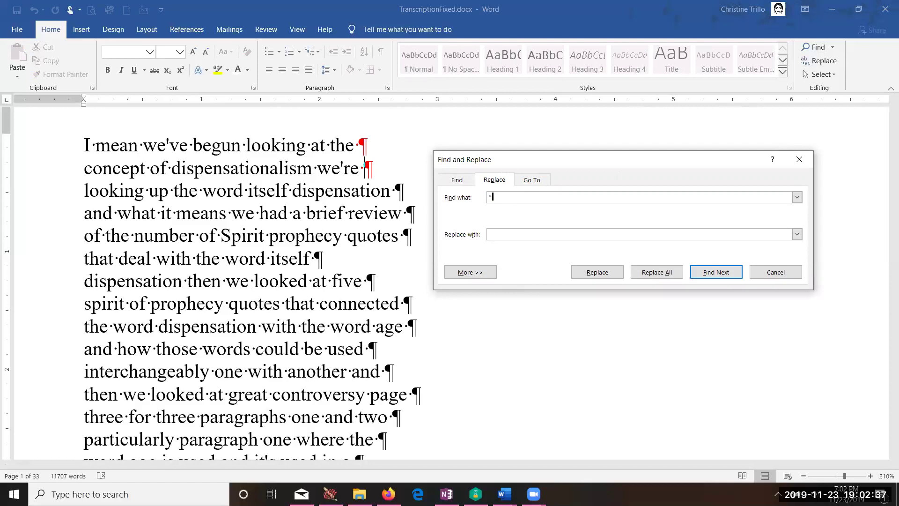
left_click(469, 273)
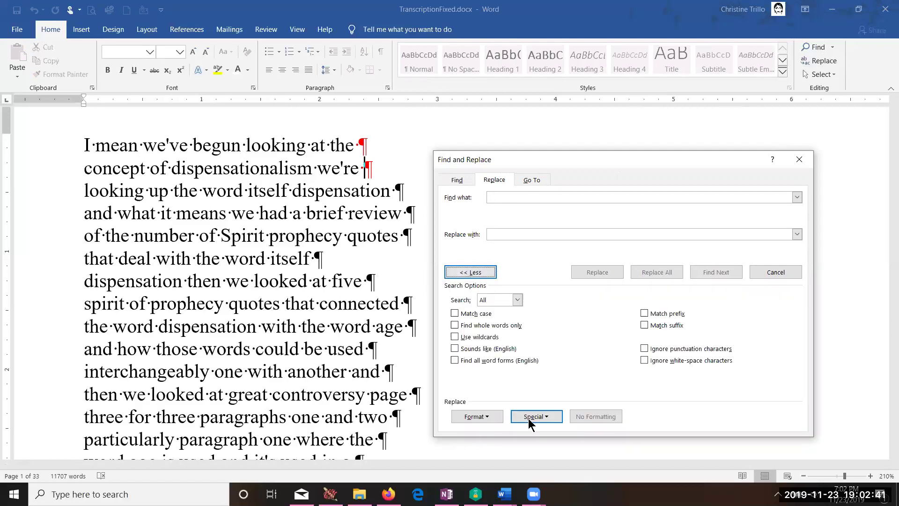
left_click(528, 418)
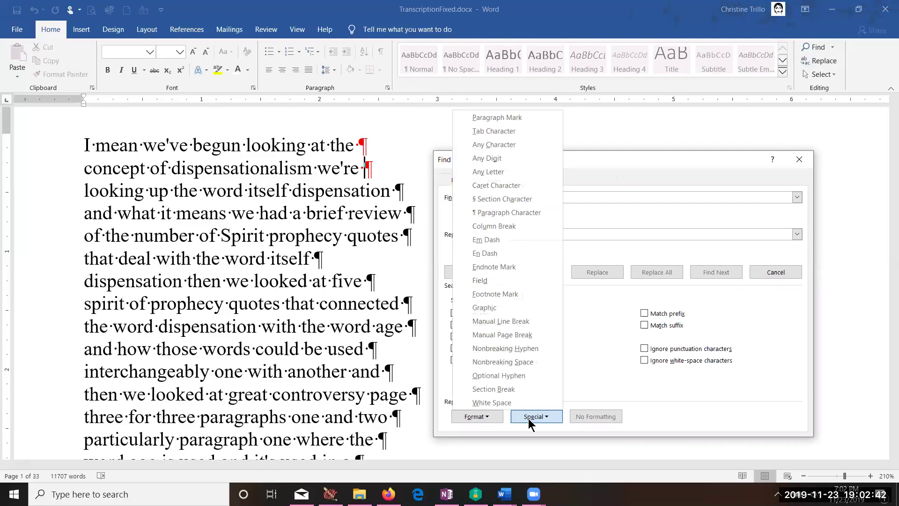
left_click(538, 113)
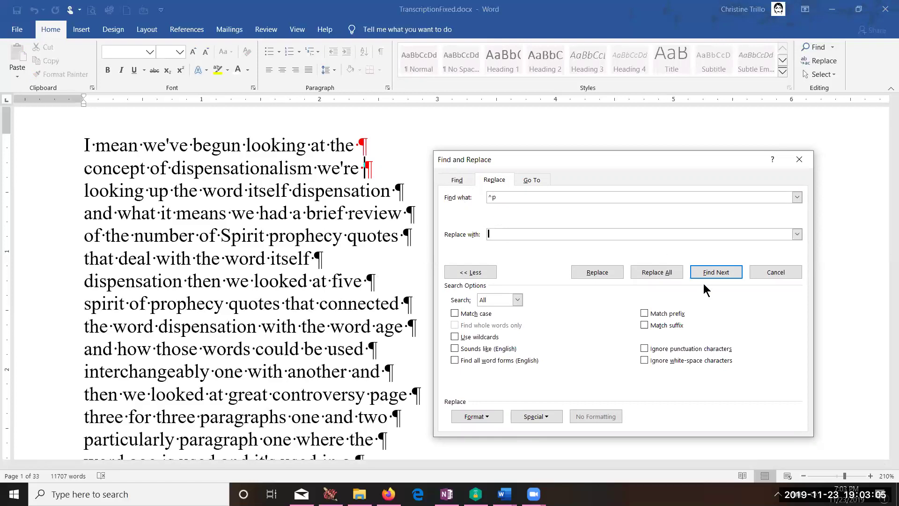
Find the paragraph mark after "concept of dispensationalism we're" and replace it and the next three marks with nothing, one at a time.
left_click(710, 273)
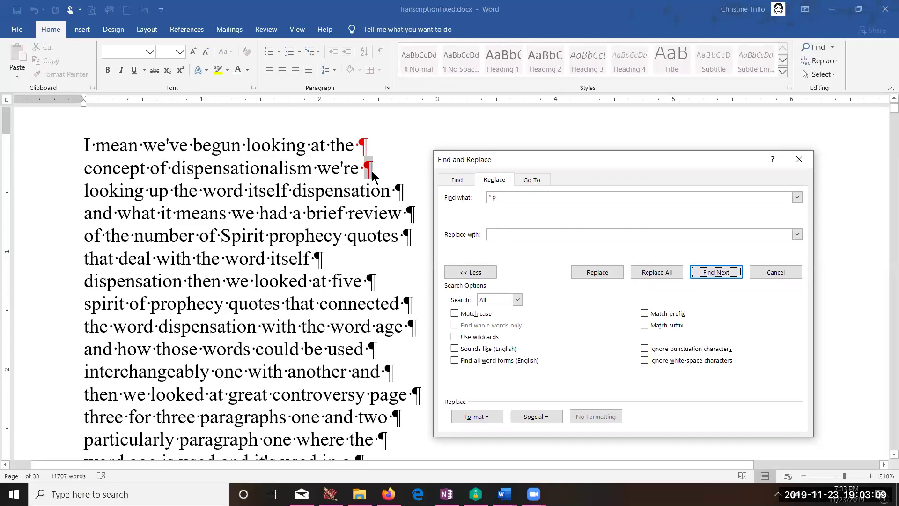
left_click(597, 272)
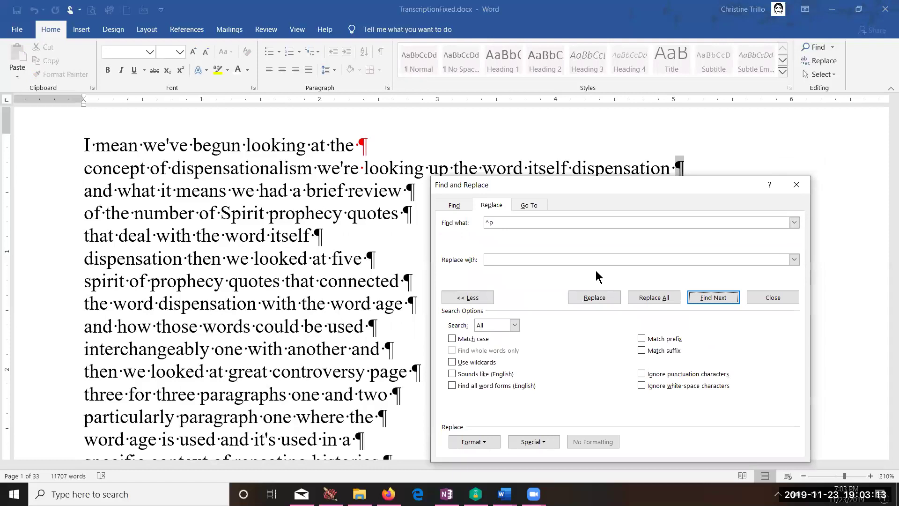
left_click(602, 297)
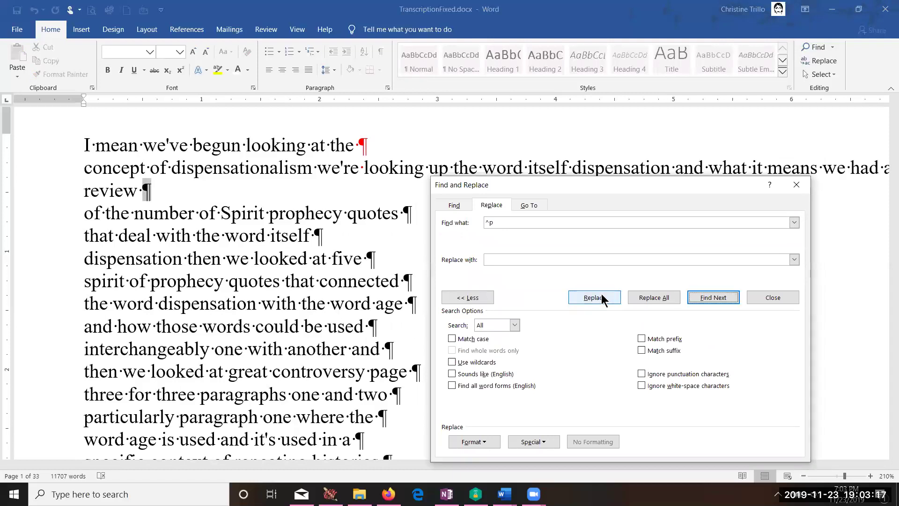
left_click(602, 295)
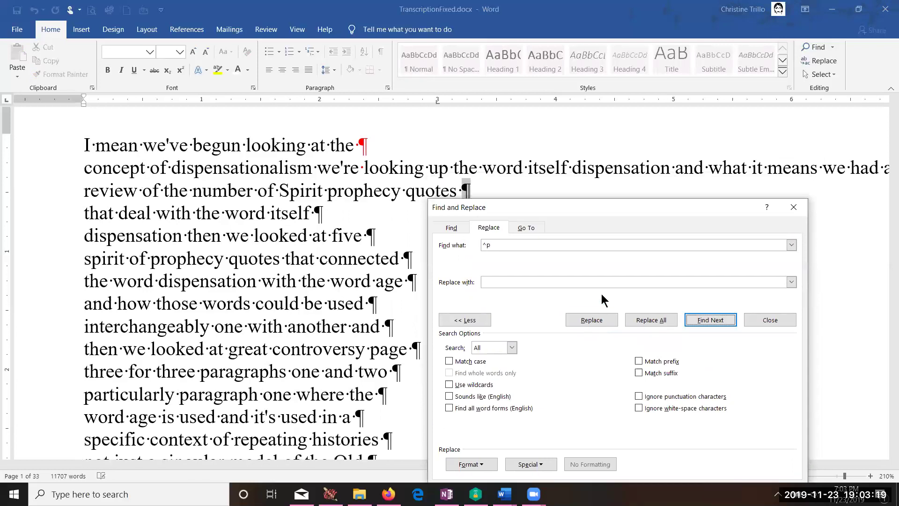
left_click(595, 321)
Replace all remaining paragraph marks in TranscriptionFixed.docx with nothing and close Find and Replace.
left_click(658, 321)
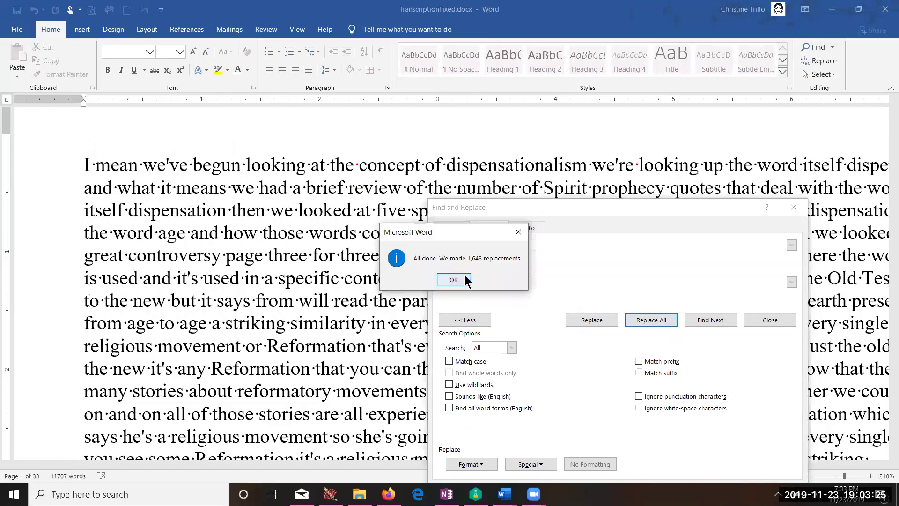
left_click(454, 280)
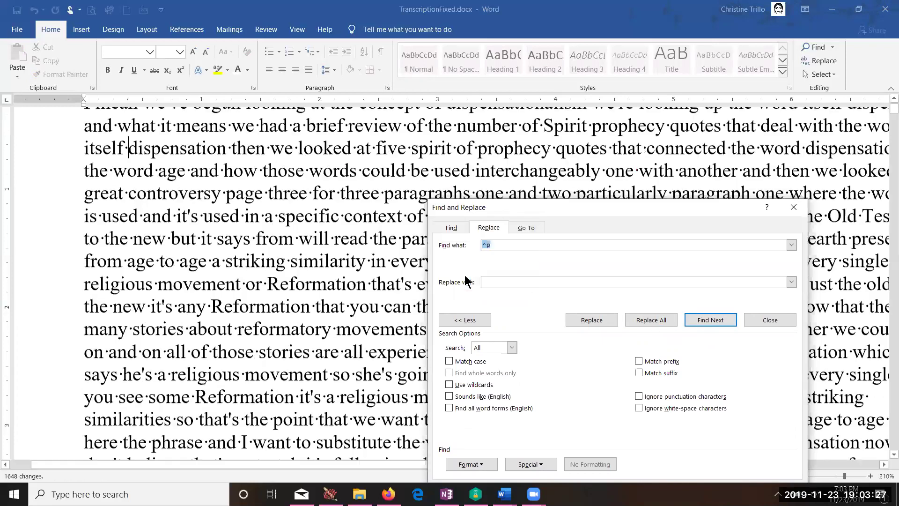
left_click(794, 207)
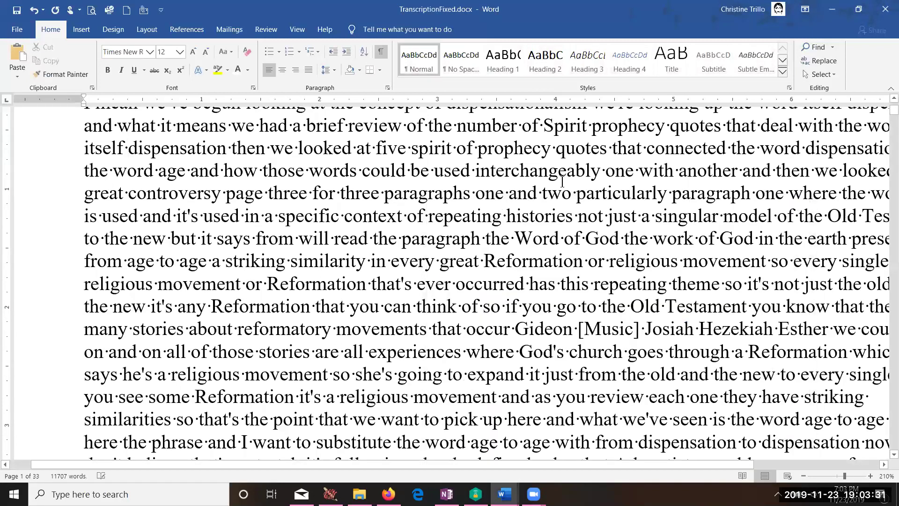